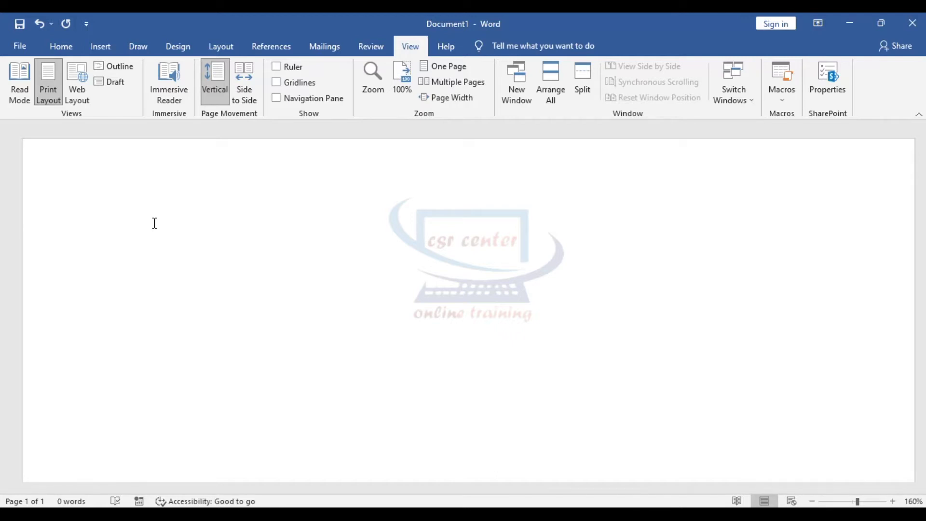
- Fill the document with ten pages of =rand(50) sample text and view it in two-column Read Mode
key(ctrl+v)
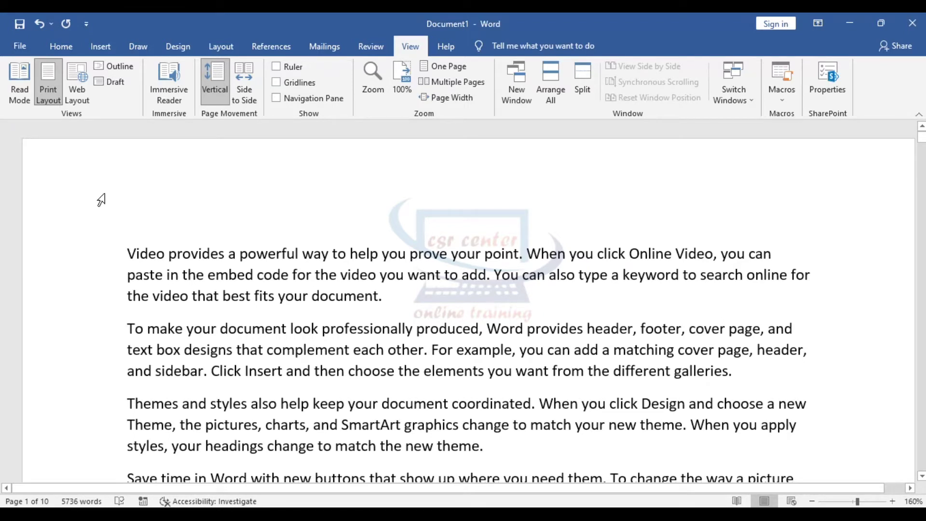
click(15, 86)
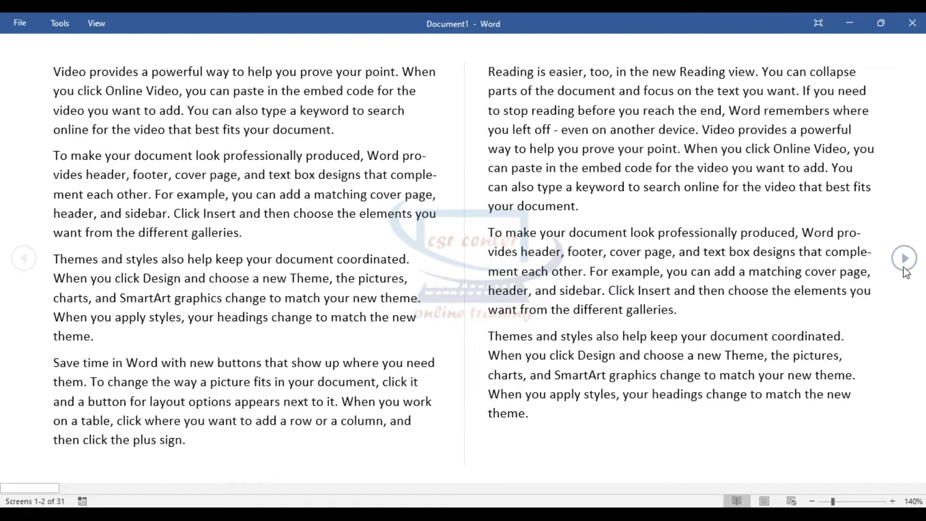
- Turn forward six times to reading screens 13–14, then exit Read Mode back to Print Layout
click(904, 259)
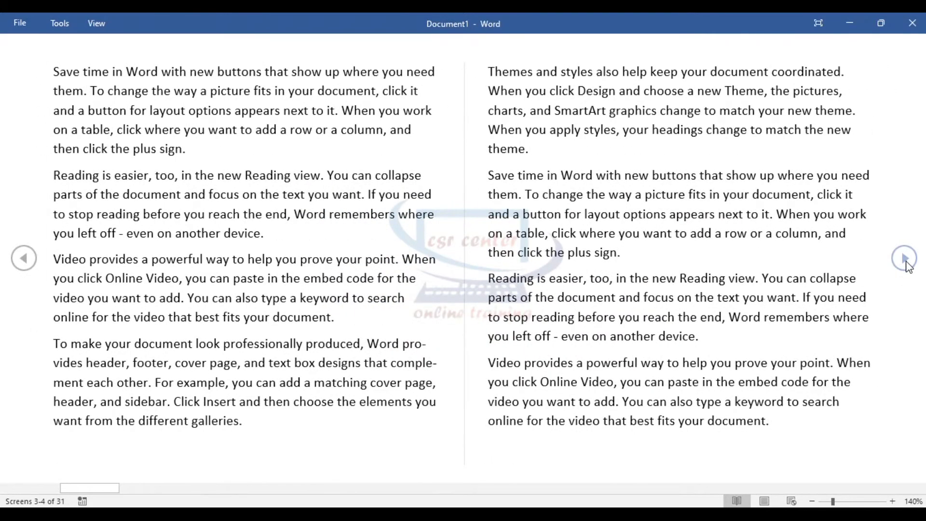
click(904, 259)
click(904, 260)
click(904, 259)
click(905, 259)
click(905, 259)
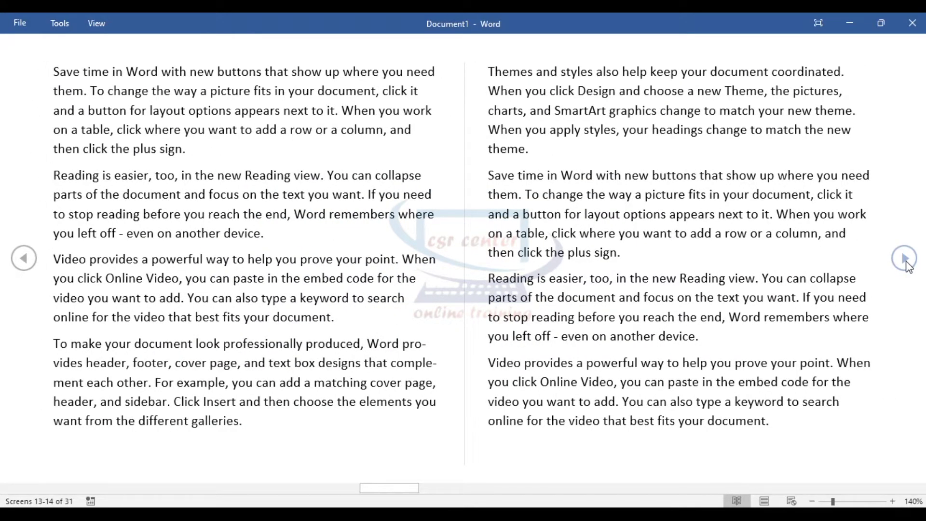
key(Escape)
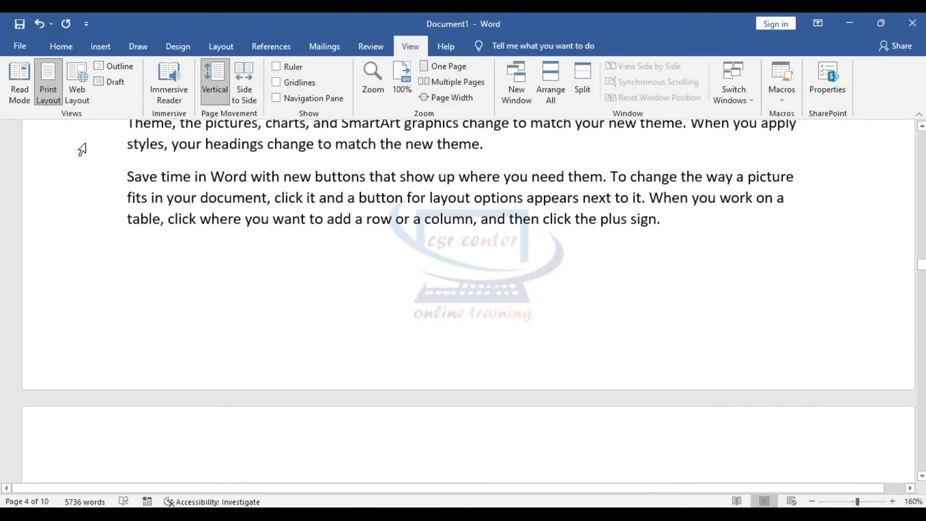
- Preview the text in Web Layout, undo the zoom change, then show it in Outline view as Body Text
click(83, 77)
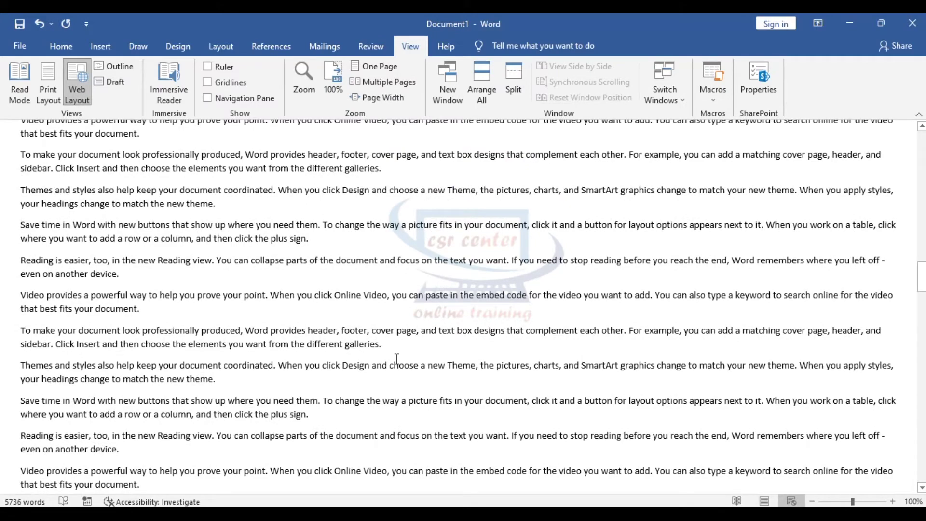
ctrl+scroll(137, 285, up, 3)
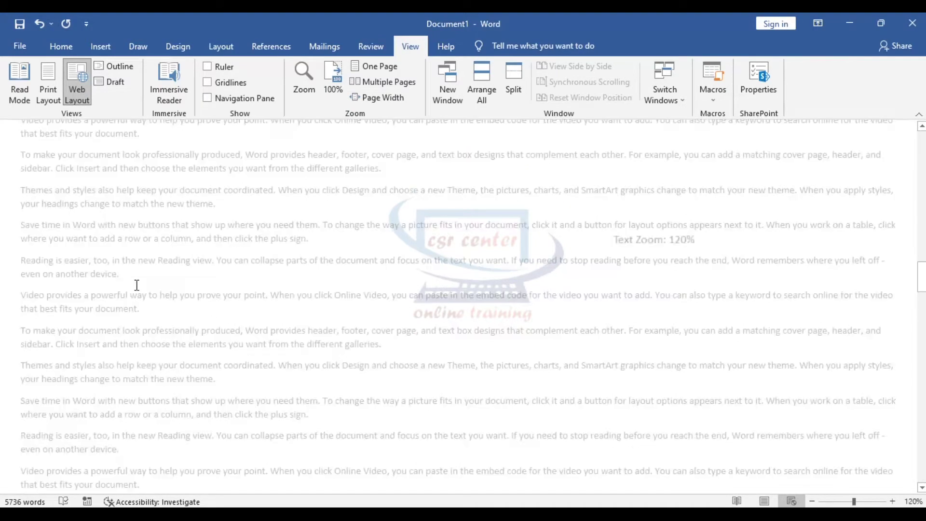
ctrl+scroll(236, 307, up, 11)
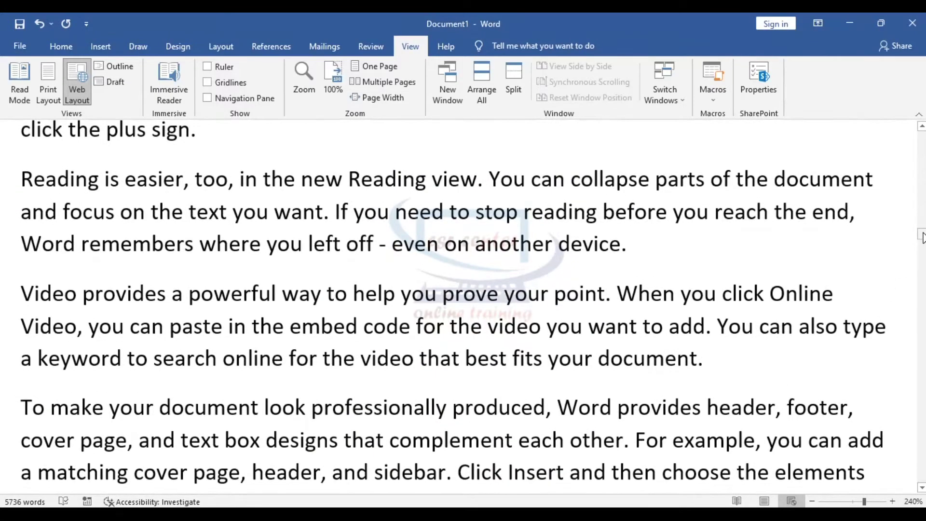
drag(921, 236, 920, 118)
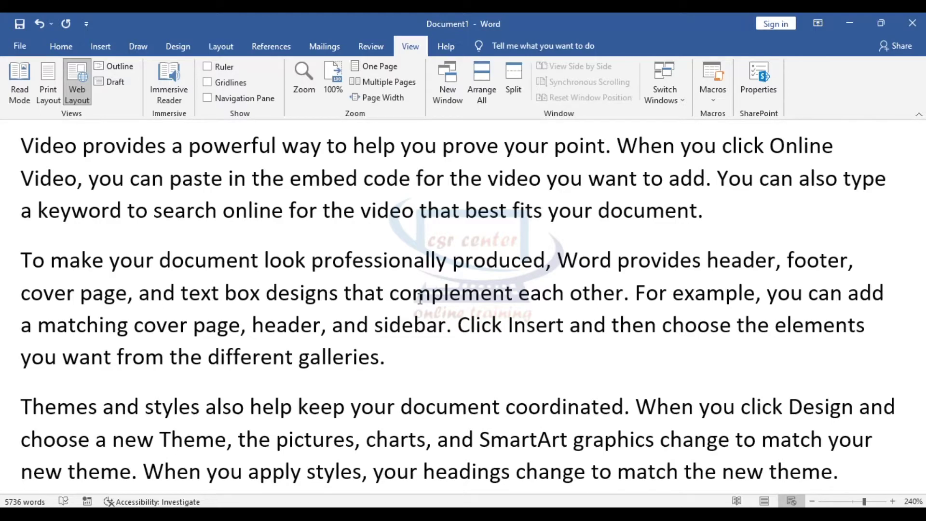
scroll(487, 321, down, 2)
scroll(487, 325, up, 3)
scroll(486, 329, down, 10)
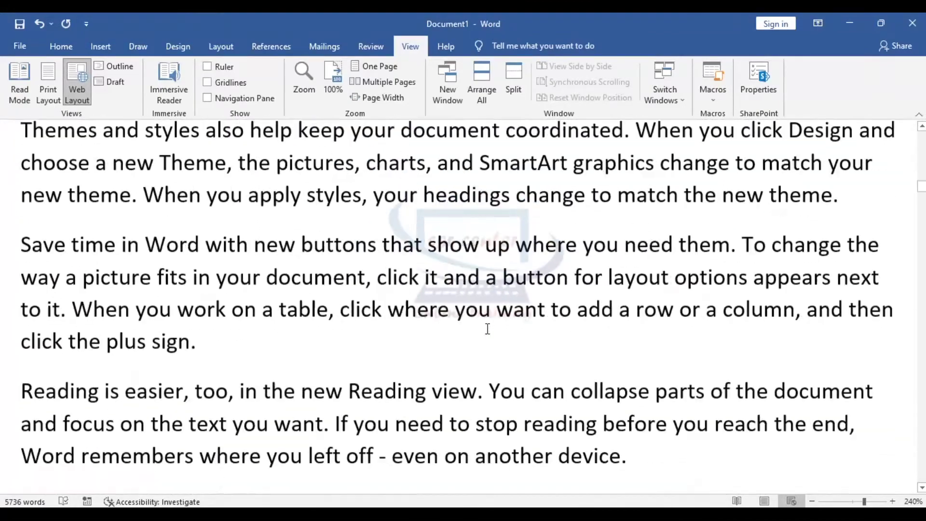
drag(922, 202, 922, 478)
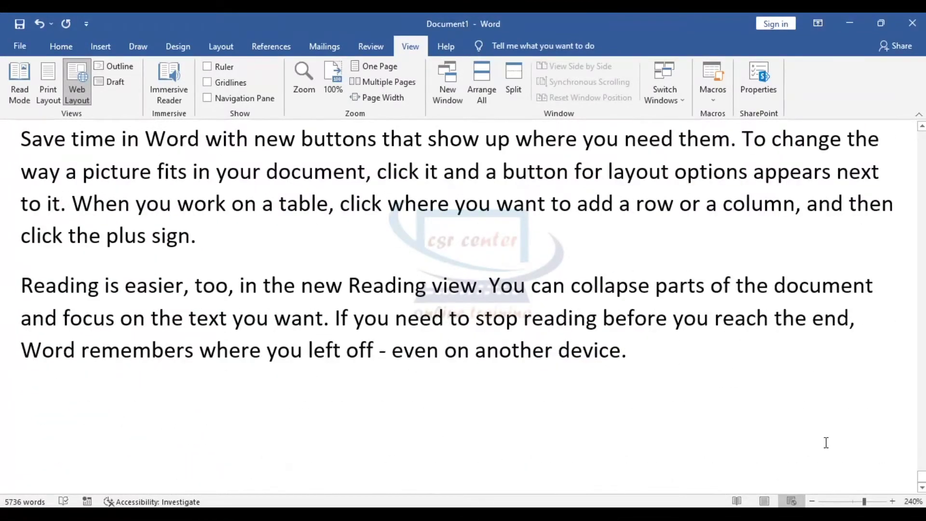
key(ctrl+z)
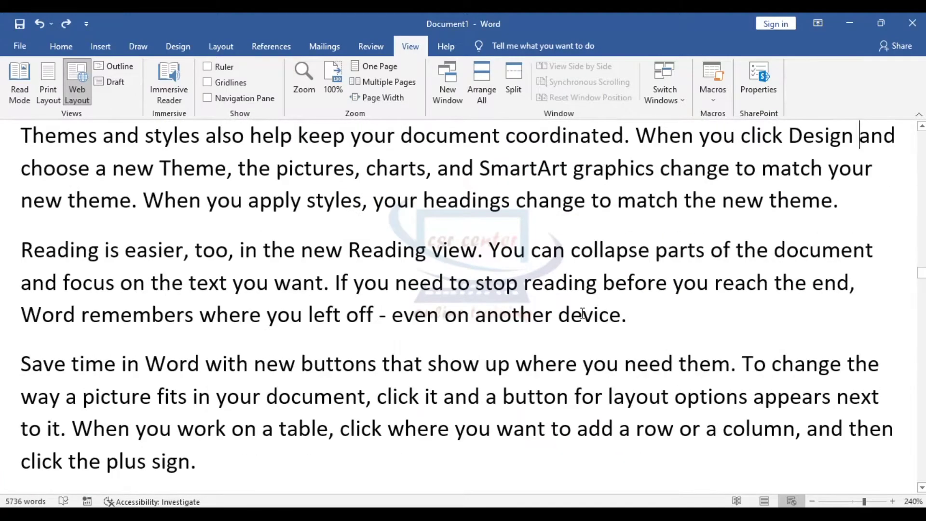
click(117, 70)
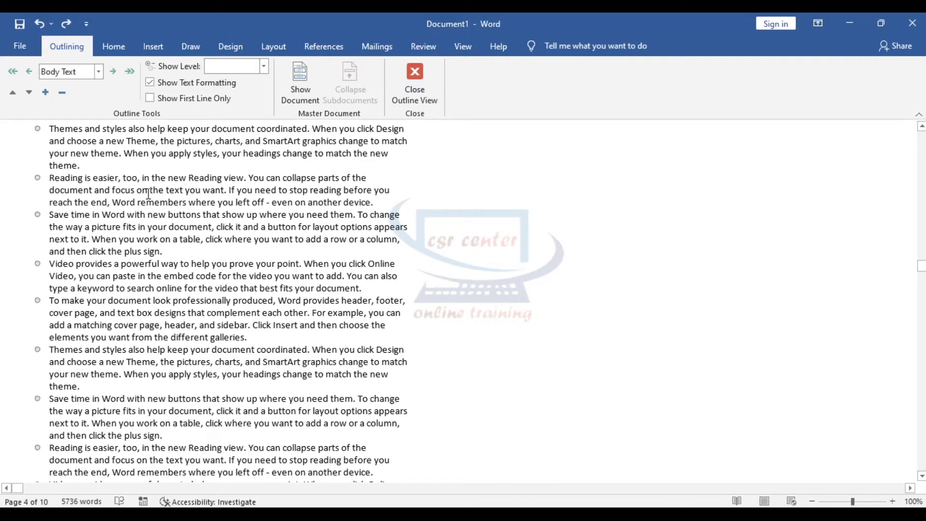
- Close Outline View and switch to Draft view, showing continuous unpaginated text
scroll(169, 251, up, 7)
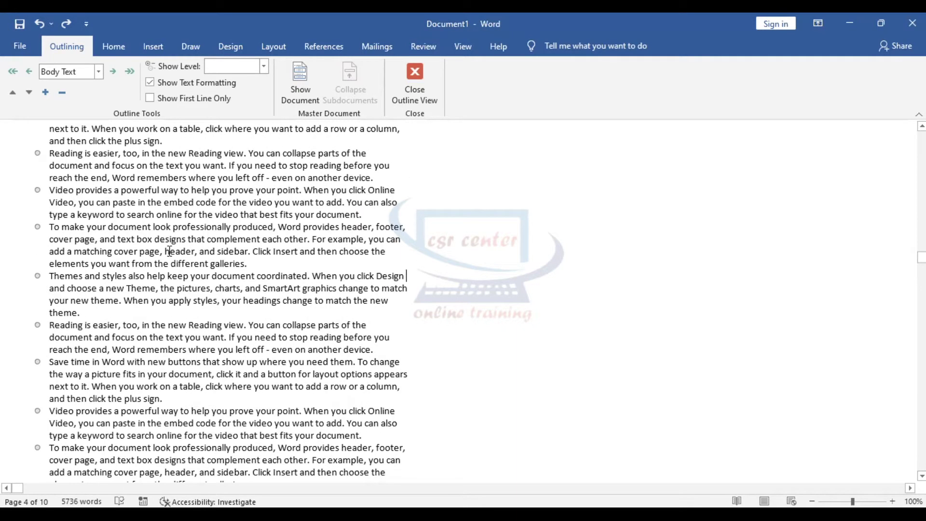
click(426, 74)
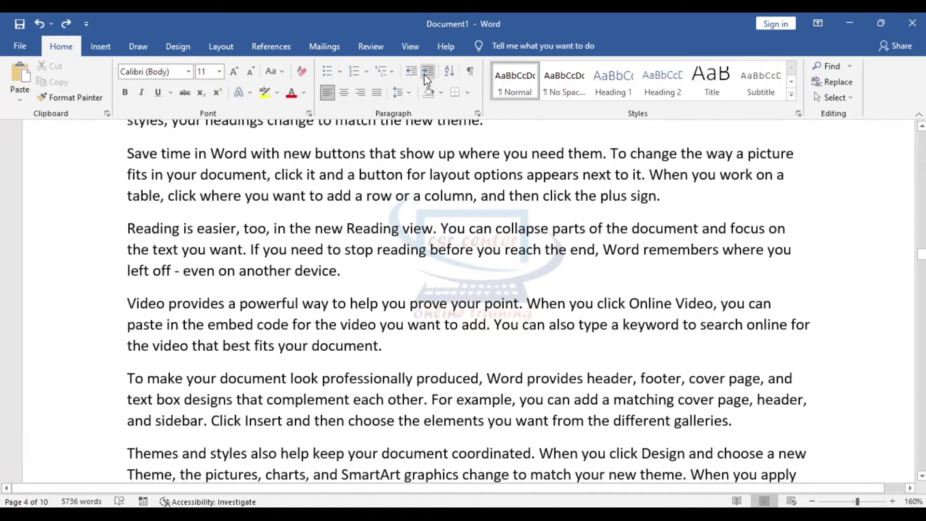
click(414, 48)
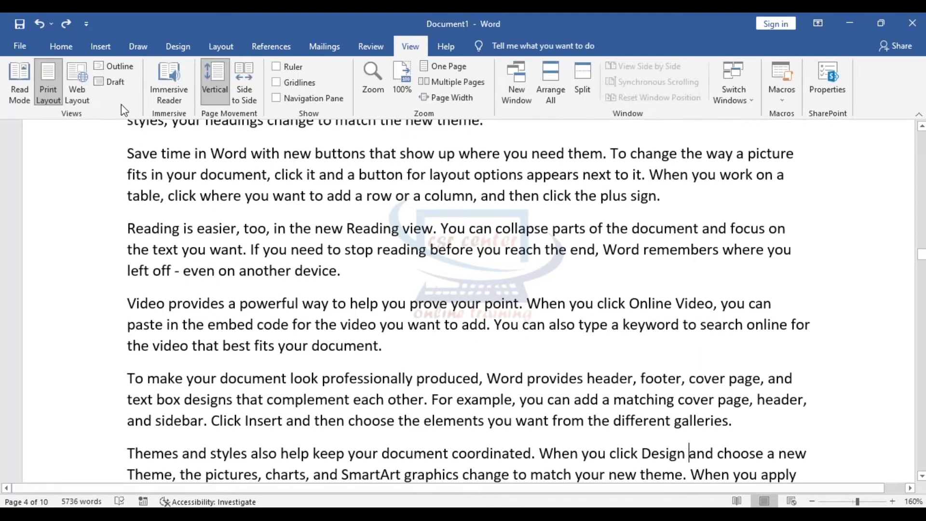
click(115, 83)
scroll(181, 322, down, 2)
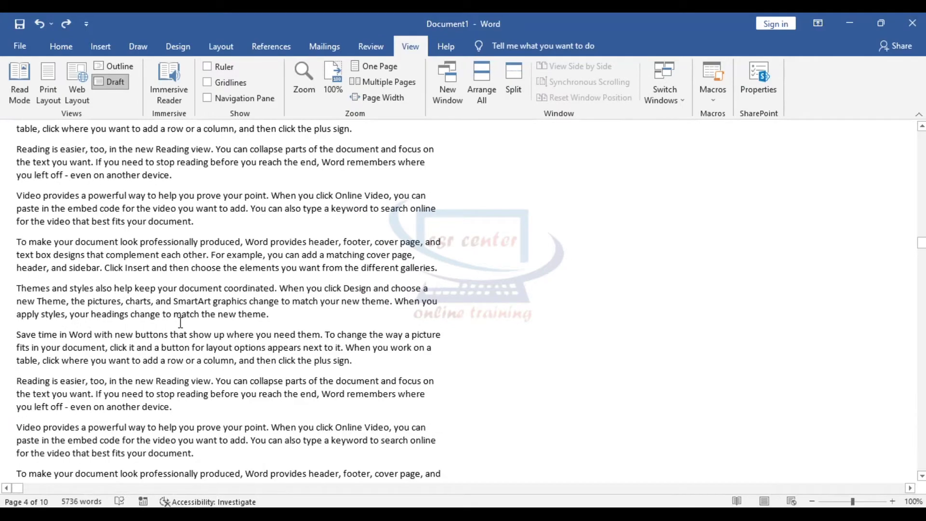
scroll(180, 322, down, 9)
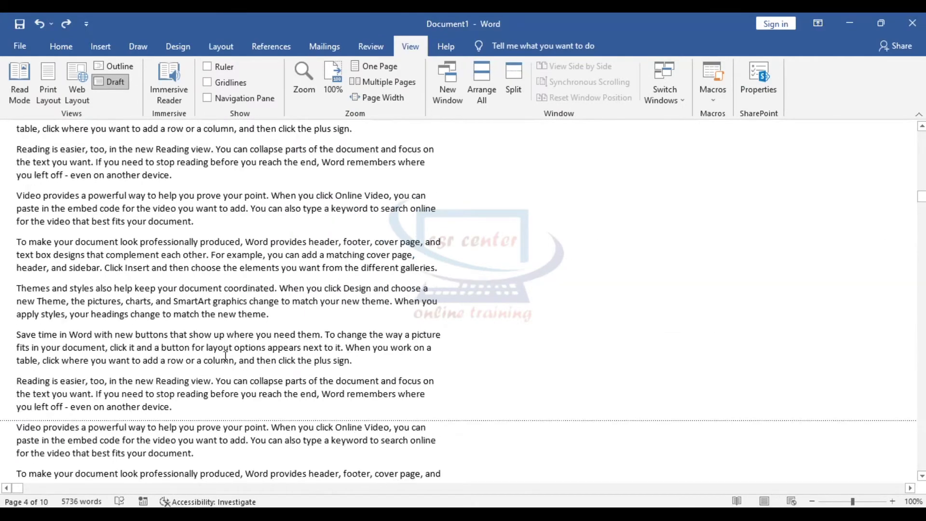
drag(918, 170, 919, 147)
scroll(543, 217, down, 9)
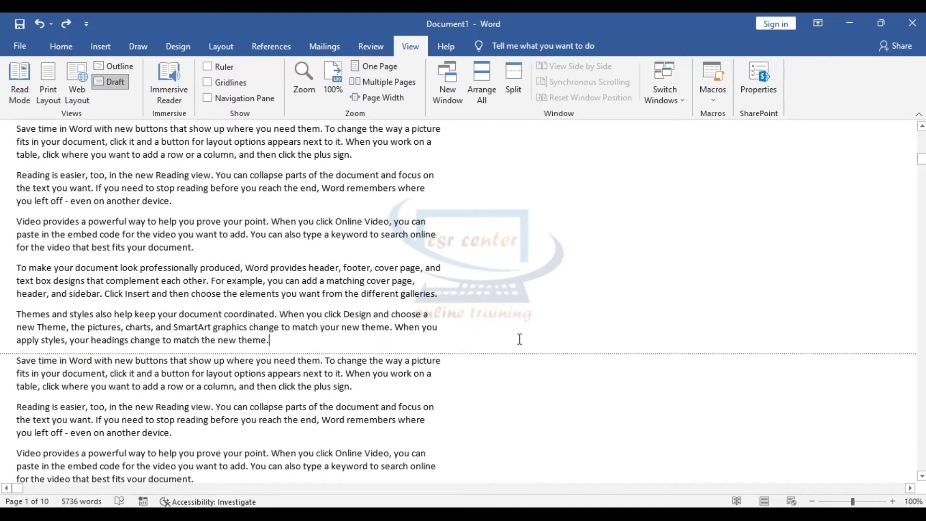
drag(448, 271, 391, 204)
scroll(466, 319, down, 3)
drag(388, 279, 417, 343)
scroll(639, 331, down, 12)
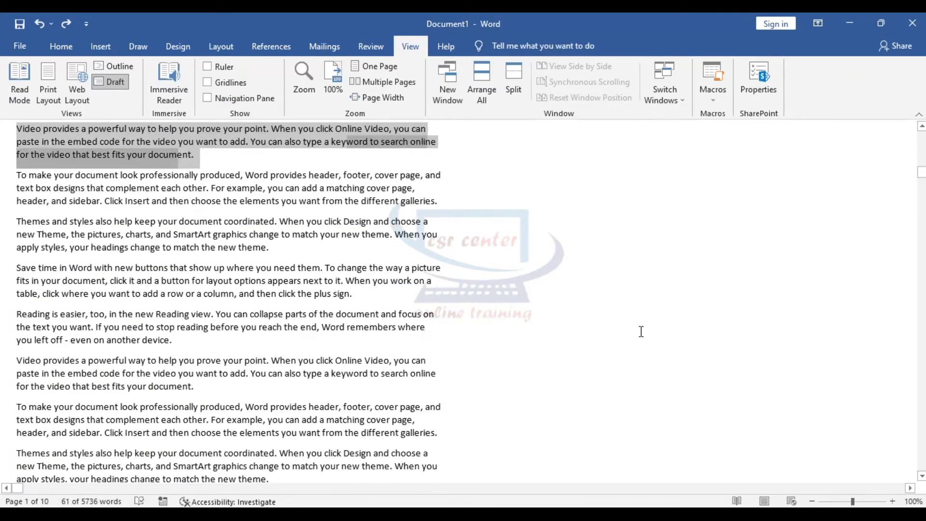
drag(410, 269, 440, 342)
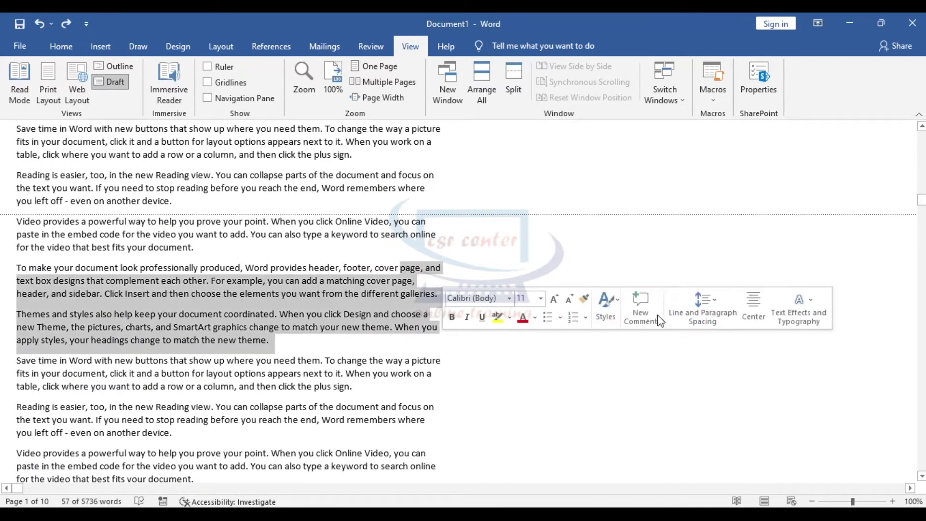
click(545, 375)
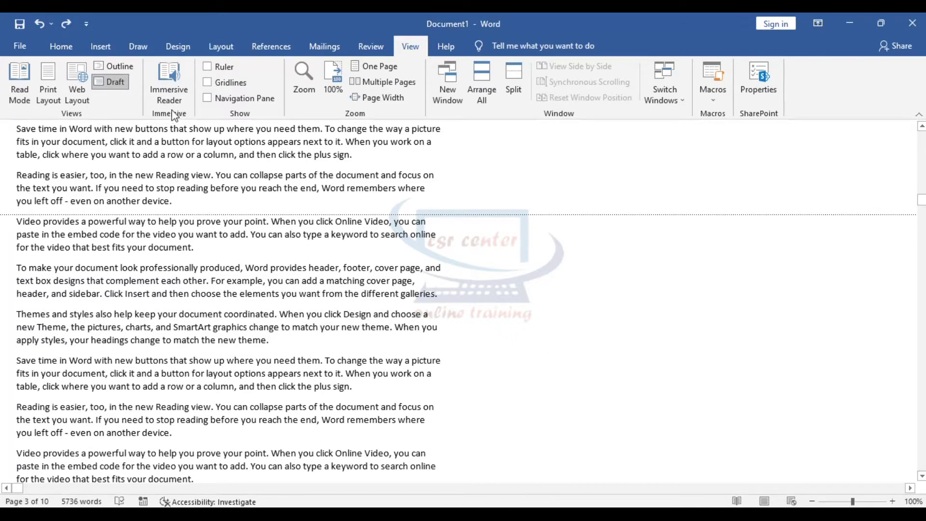
- Open Immersive Reader, turn off text spacing and make the column width very narrow
click(170, 68)
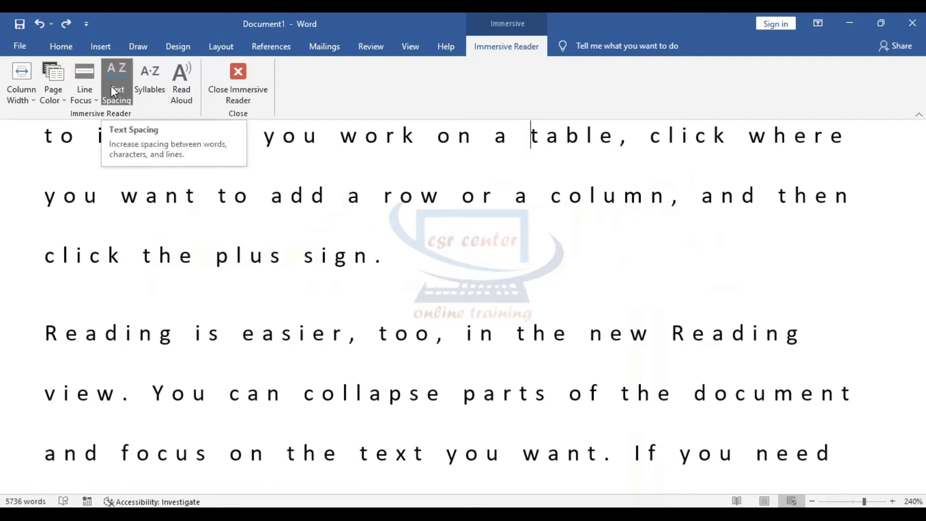
click(114, 70)
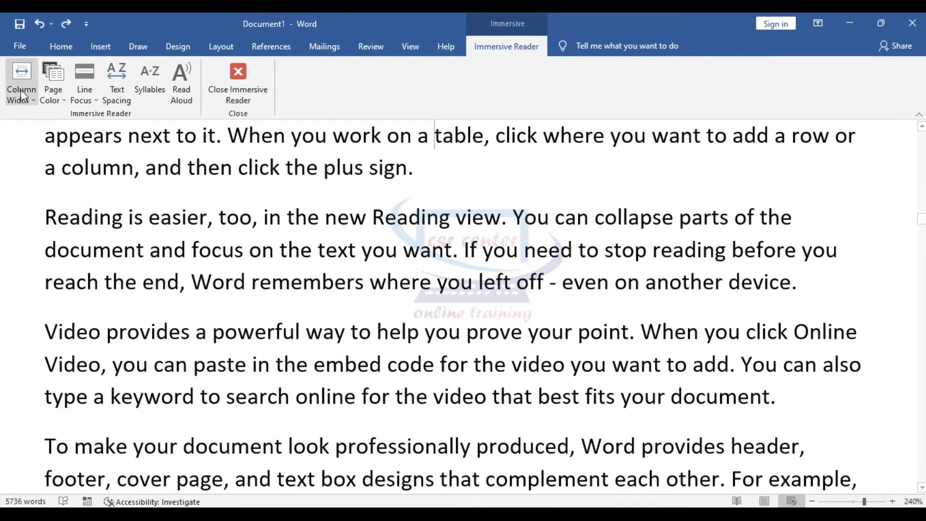
click(22, 72)
click(56, 124)
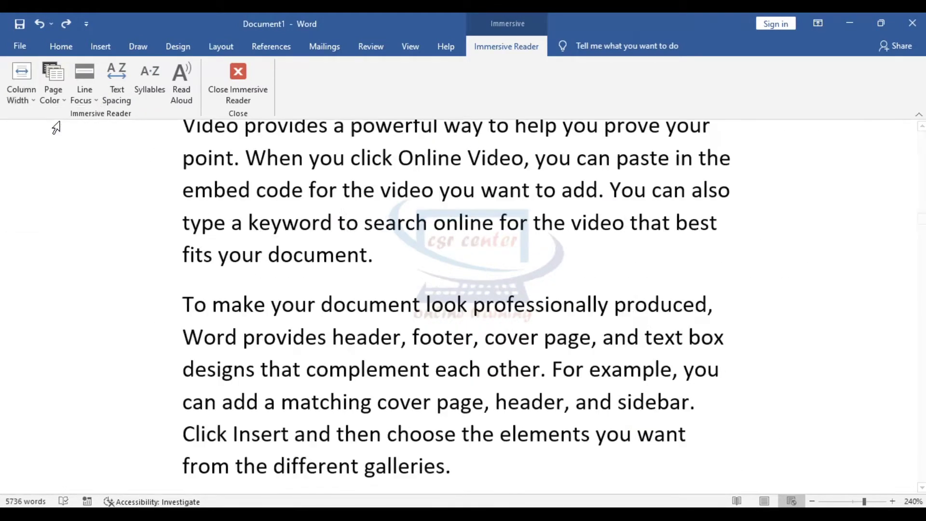
scroll(517, 309, up, 5)
scroll(516, 309, up, 5)
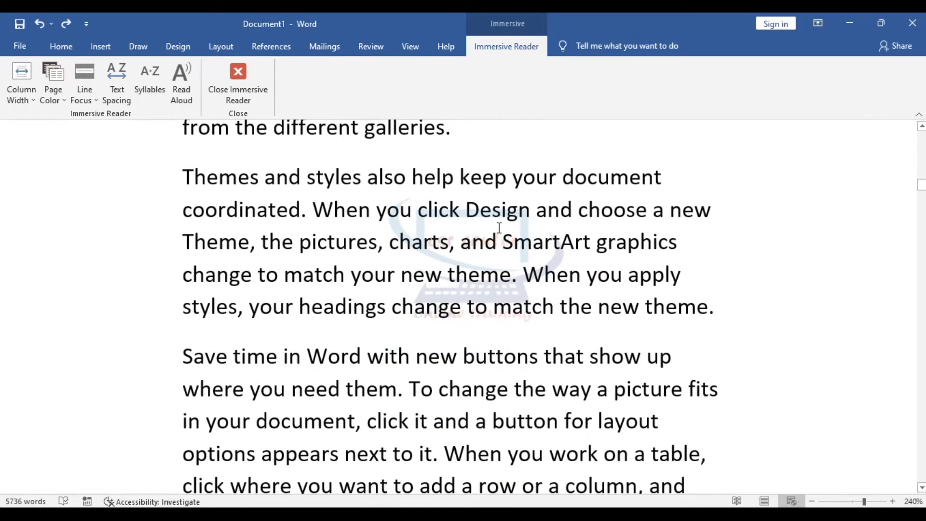
- Set the column width to narrow, then wide, and bring up the Page Color choices
click(24, 74)
click(60, 153)
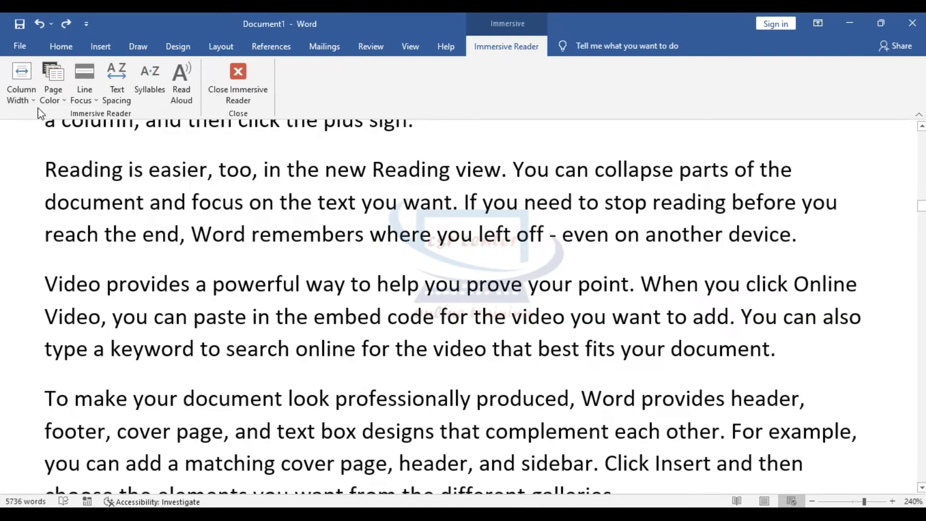
scroll(82, 184, down, 4)
scroll(82, 185, up, 5)
click(24, 82)
click(53, 215)
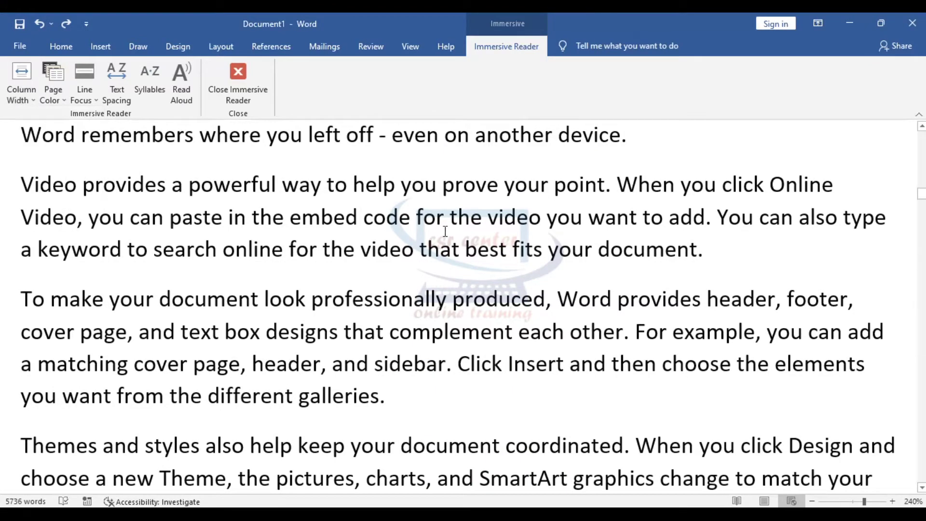
scroll(444, 231, down, 5)
scroll(445, 231, down, 5)
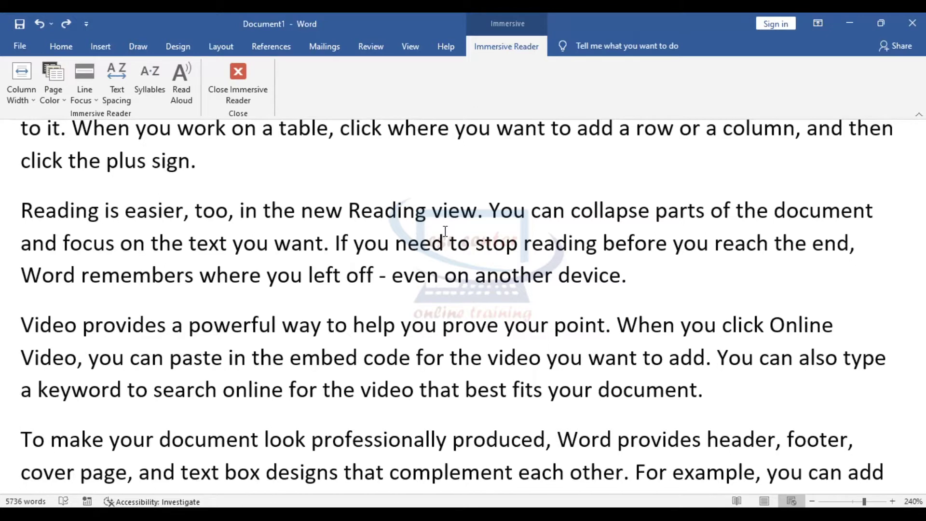
click(59, 100)
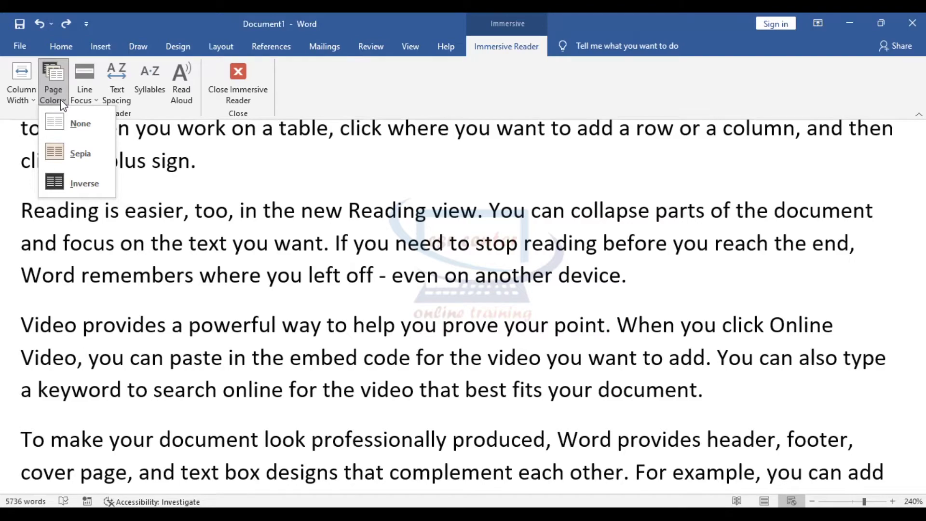
- Try Sepia and Inverse page colours, restore None for a white page, then show Line Focus options
click(75, 151)
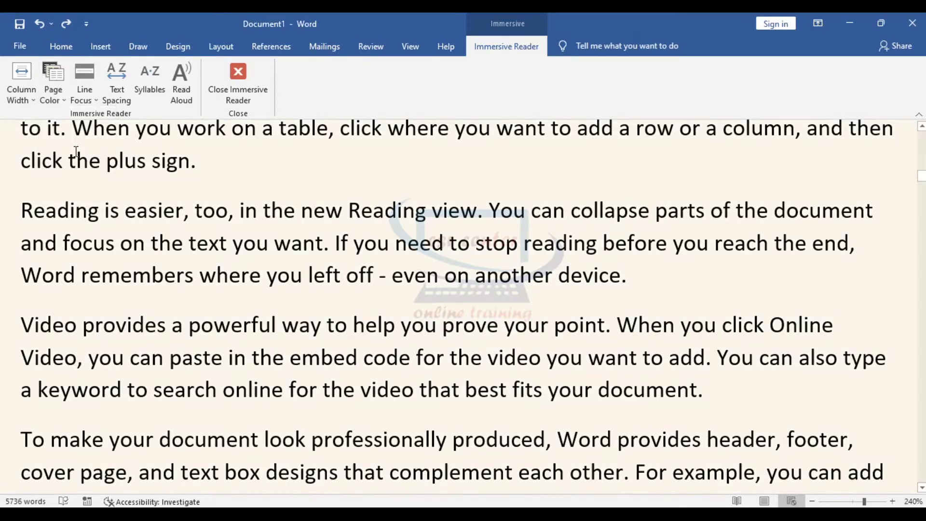
scroll(76, 152, down, 3)
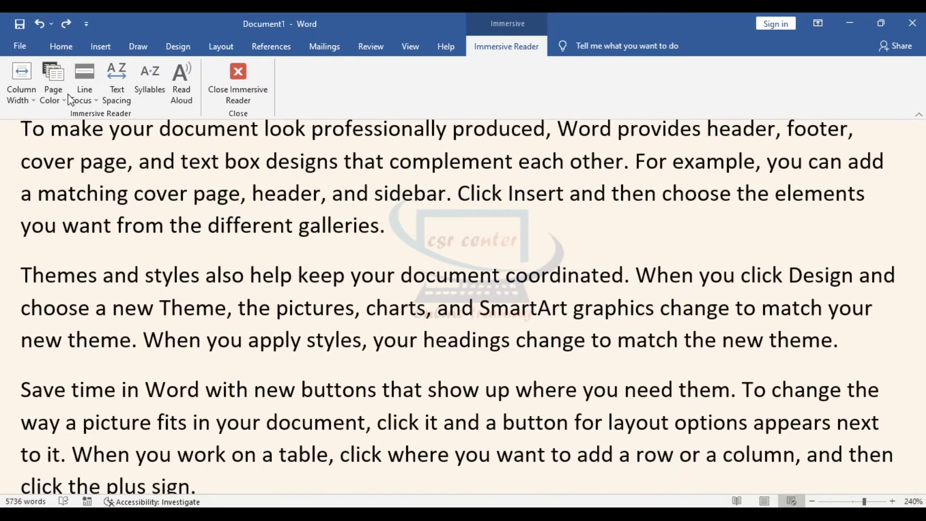
click(60, 91)
click(70, 181)
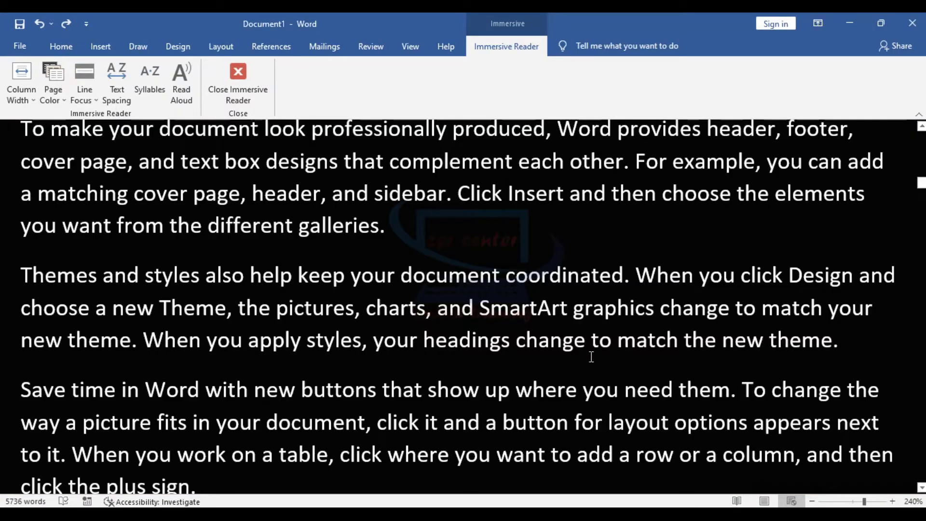
scroll(591, 356, up, 3)
scroll(590, 357, down, 1)
click(53, 83)
click(81, 120)
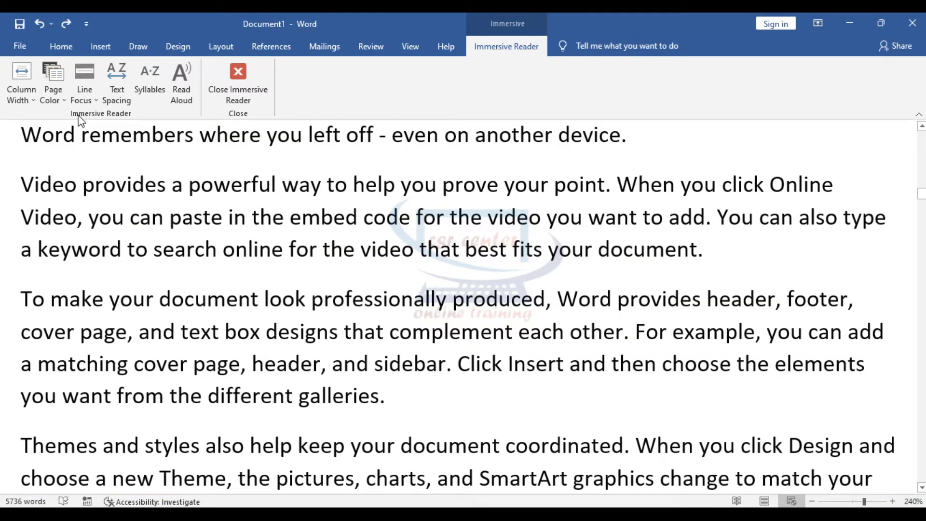
click(95, 99)
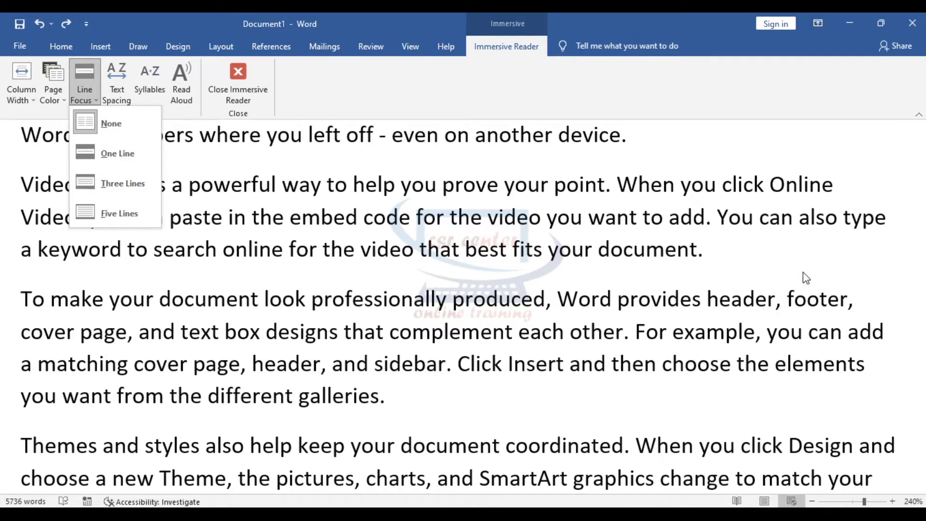
- Turn on One Line focus and move the focus band down five lines and back up four
click(124, 152)
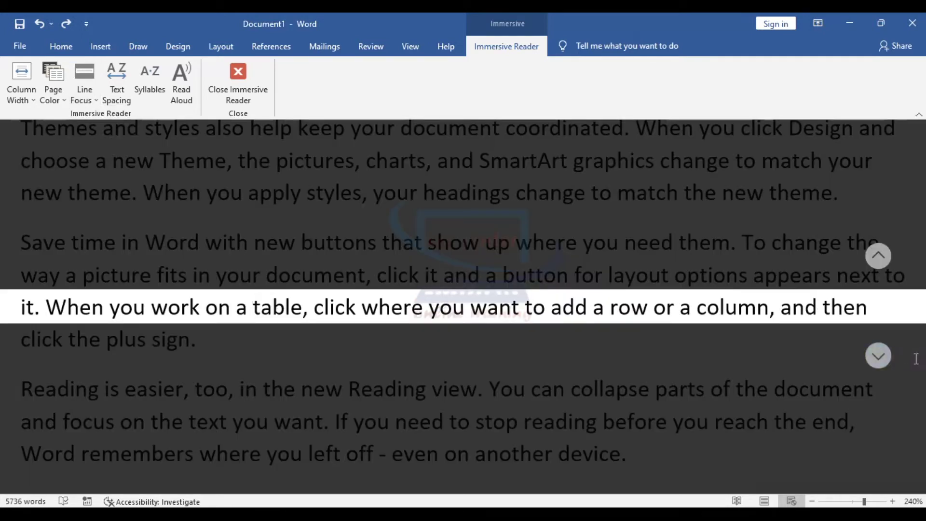
click(881, 359)
click(879, 360)
click(879, 362)
click(879, 361)
click(879, 362)
click(879, 362)
click(879, 362)
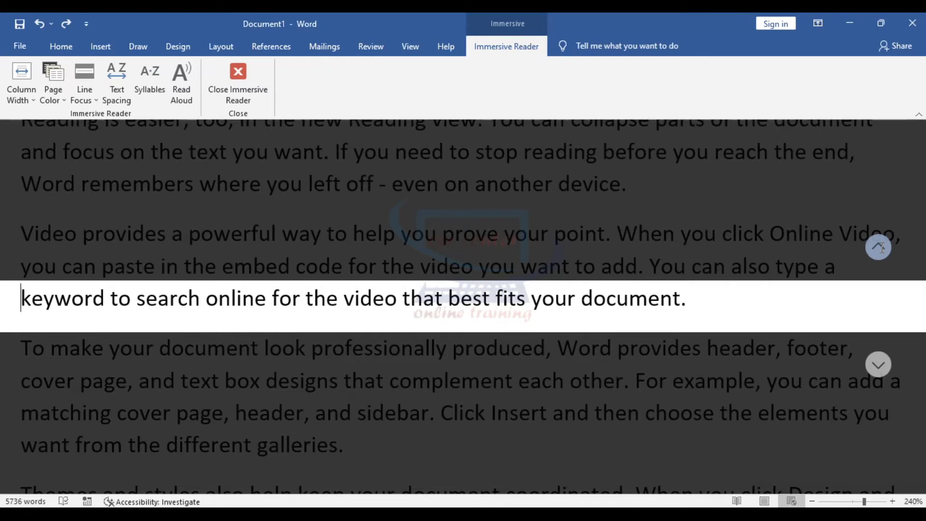
click(879, 248)
click(879, 248)
click(880, 247)
click(880, 247)
click(880, 247)
click(879, 247)
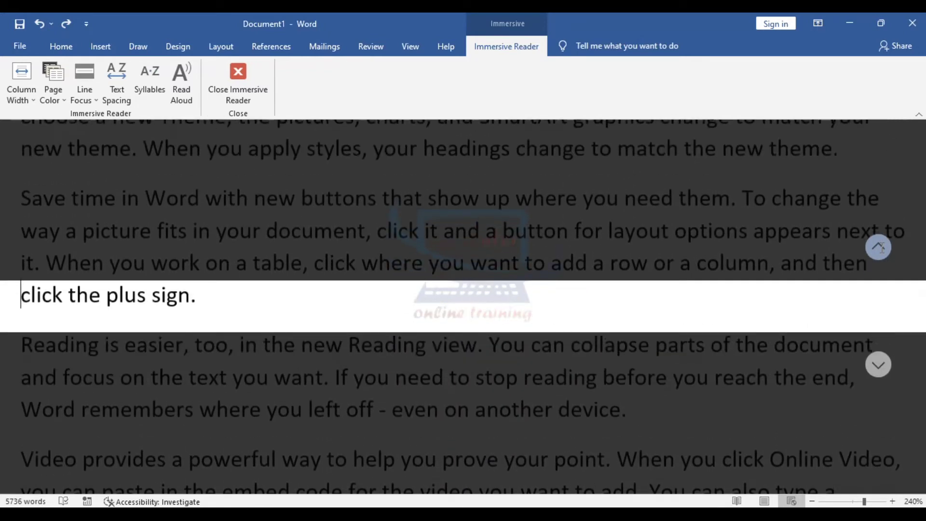
click(879, 247)
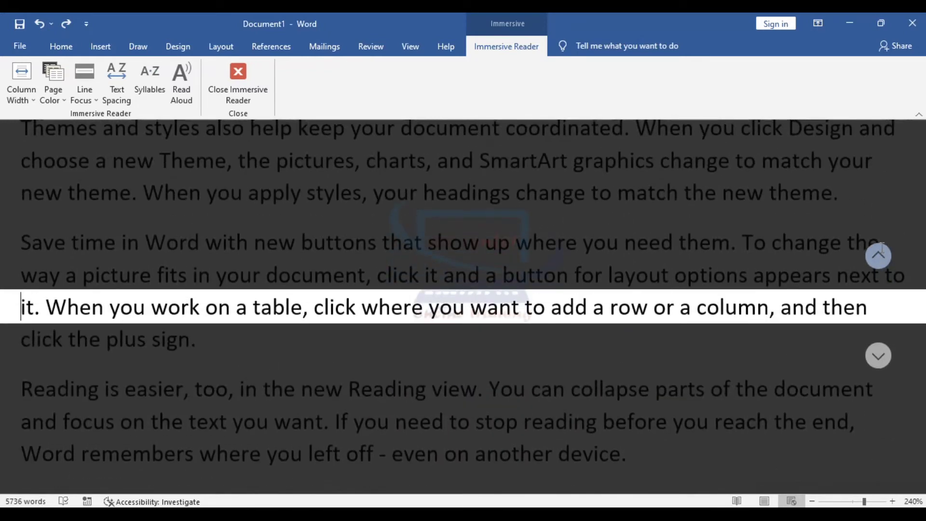
- Try Three Lines and Five Lines focus, step the band down twice, then set Line Focus to None
click(93, 102)
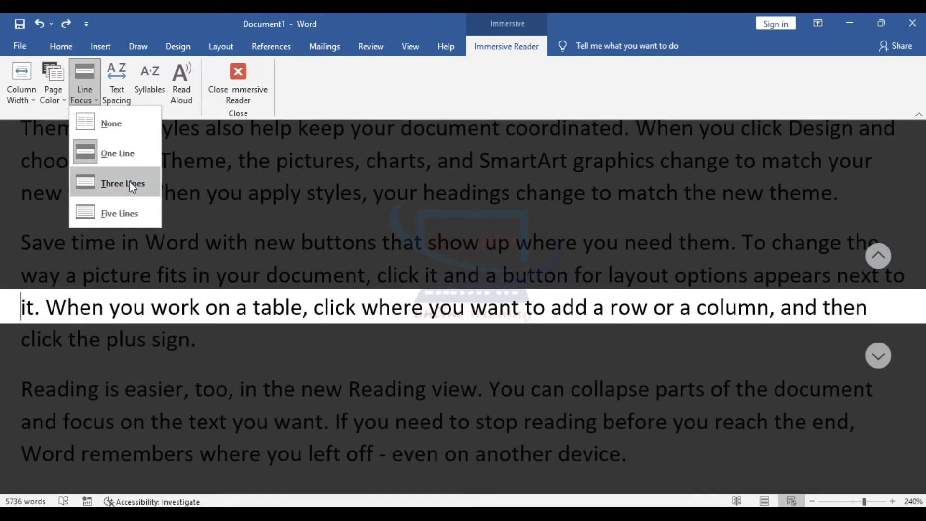
click(129, 182)
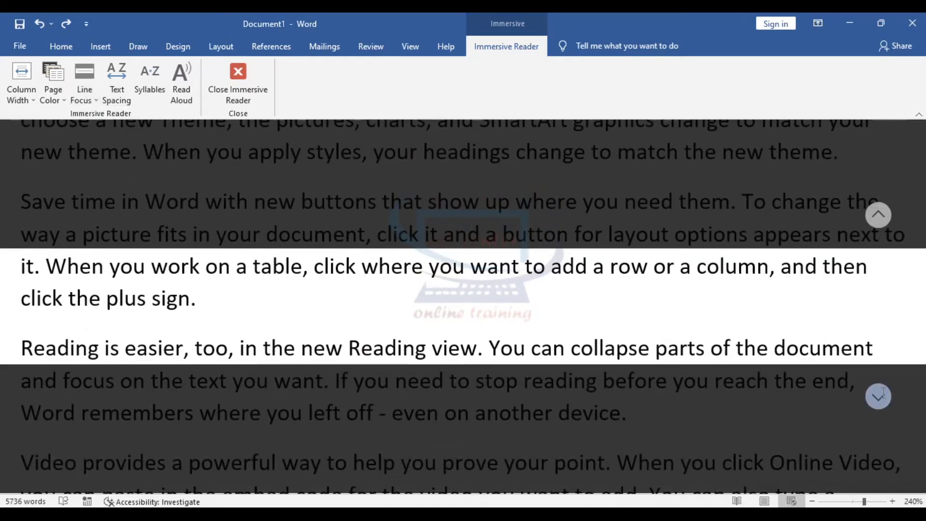
scroll(873, 418, down, 5)
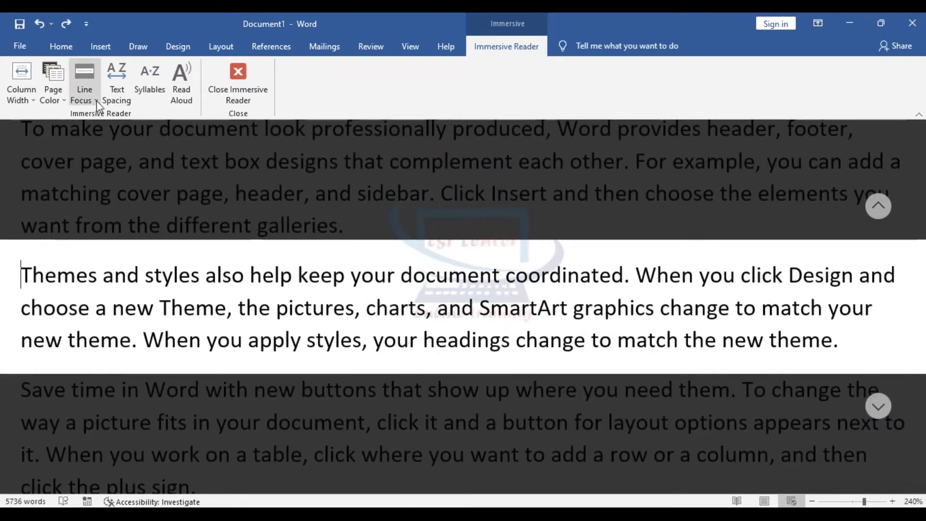
click(97, 100)
click(110, 215)
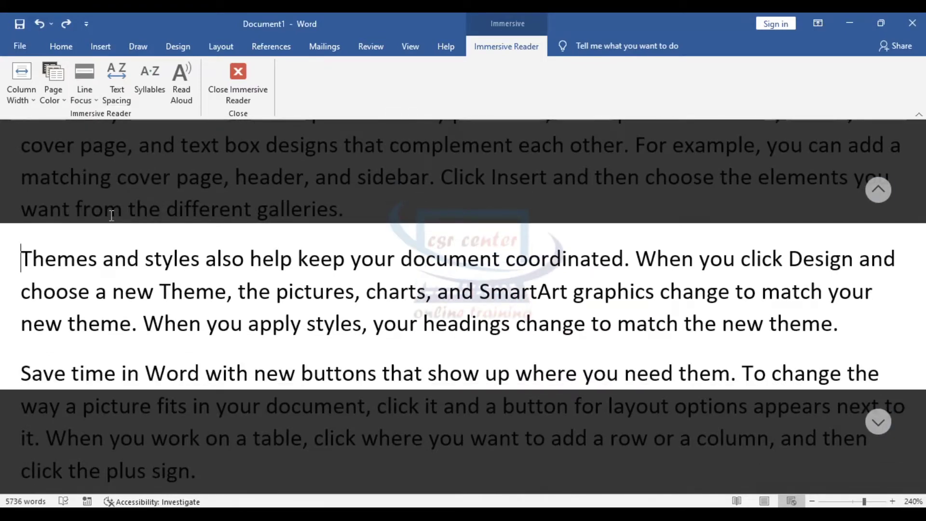
click(879, 419)
click(879, 416)
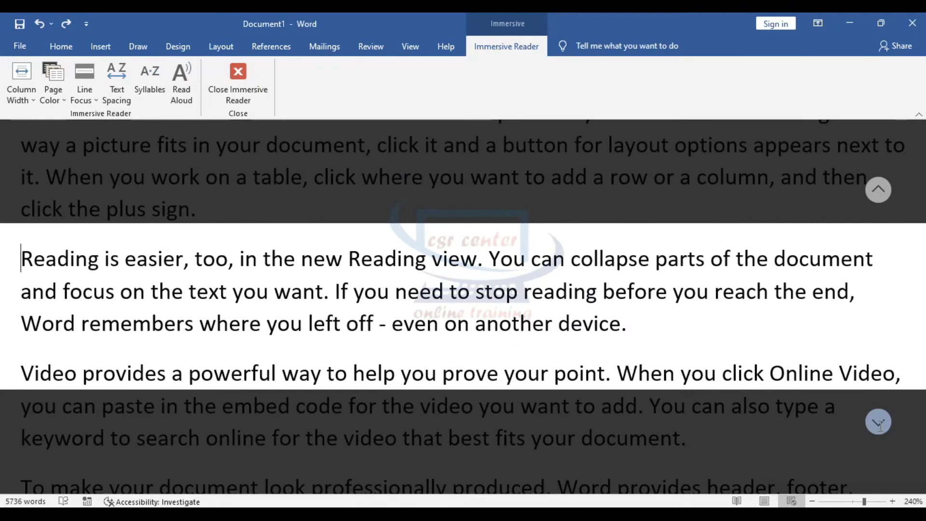
click(94, 100)
click(107, 123)
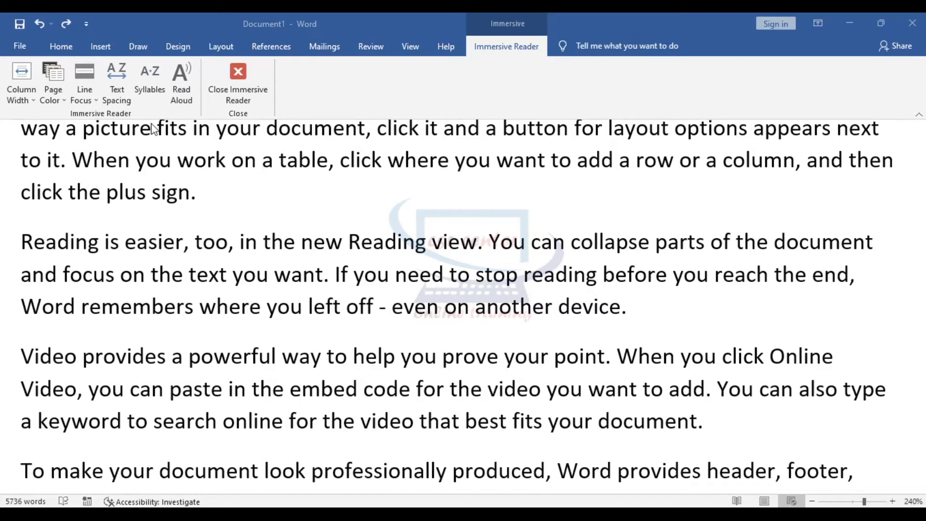
- Toggle Syllables on and off three times, leave them off, and jump to the document start
click(148, 71)
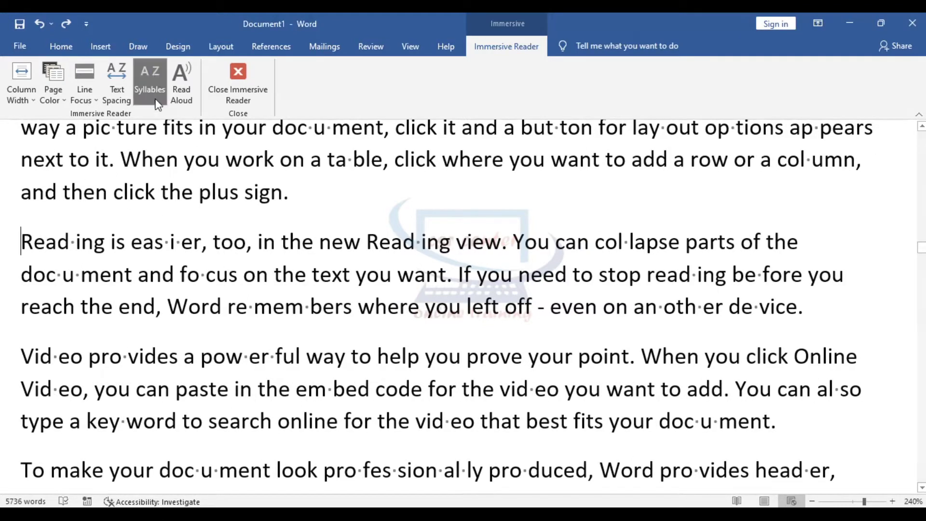
click(155, 69)
click(156, 68)
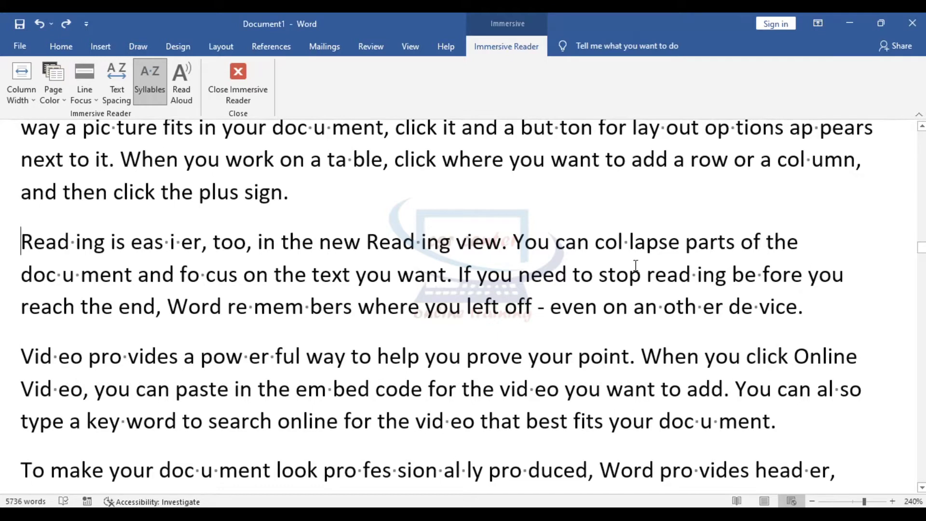
click(157, 80)
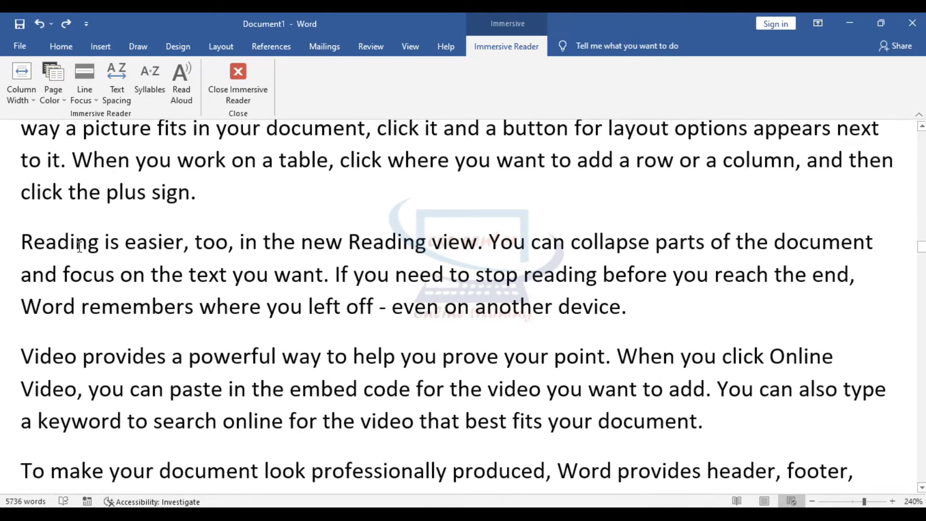
click(152, 66)
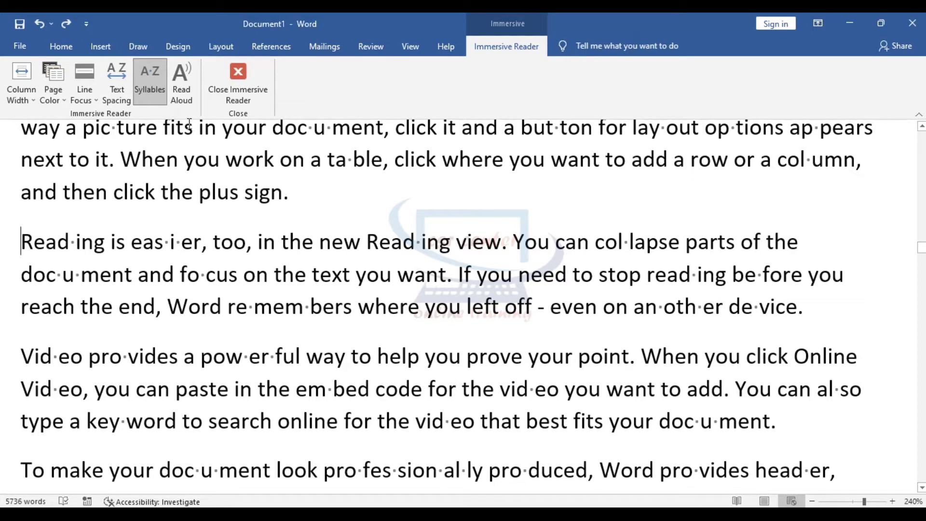
click(153, 82)
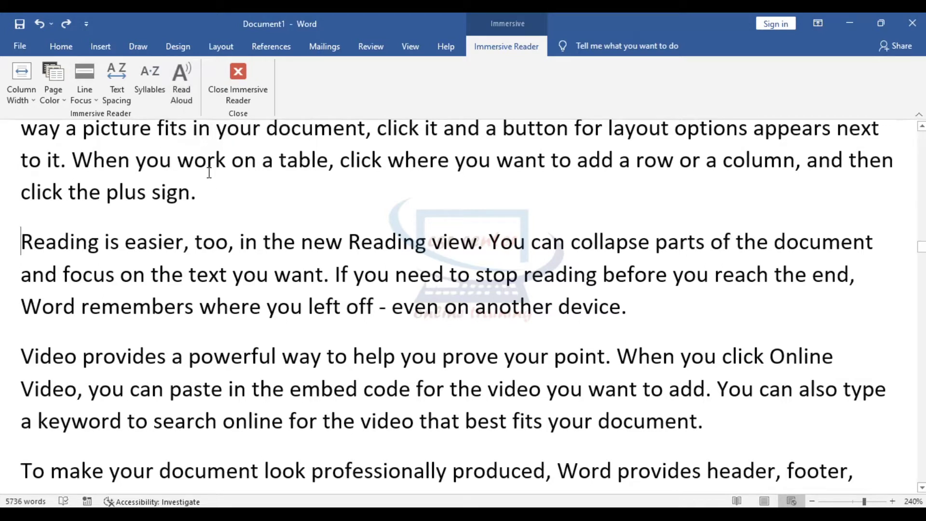
key(ctrl+Home)
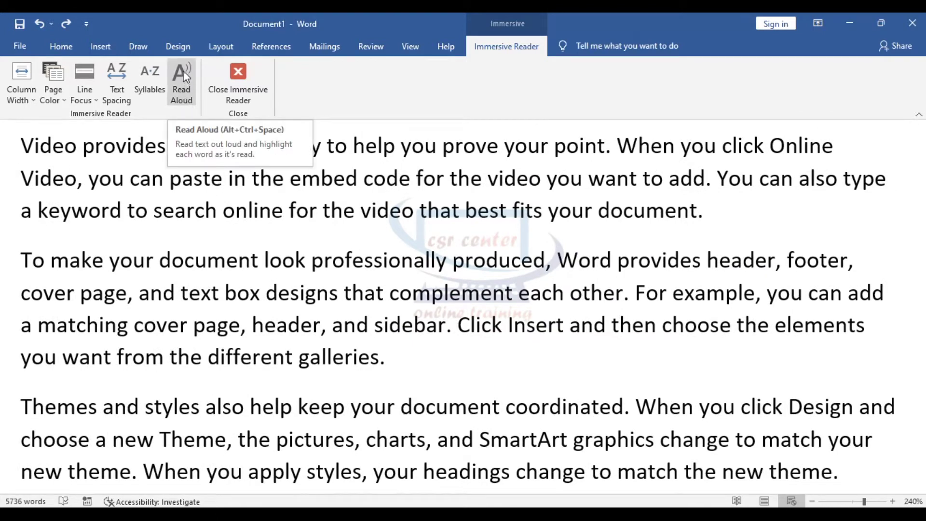
click(184, 97)
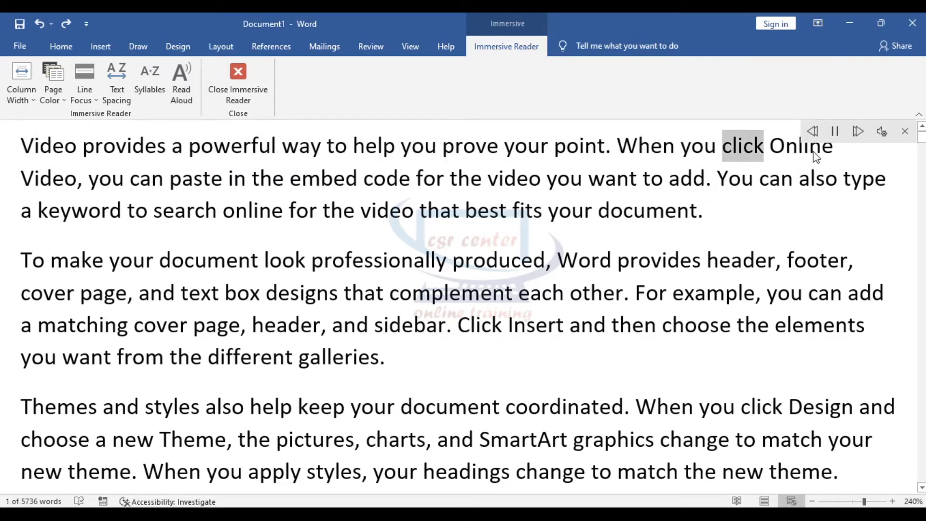
click(835, 134)
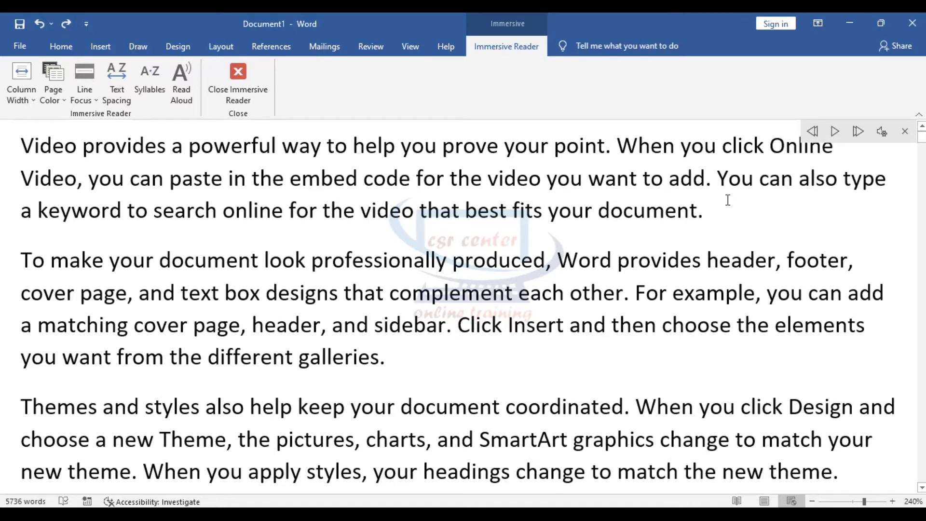
click(905, 131)
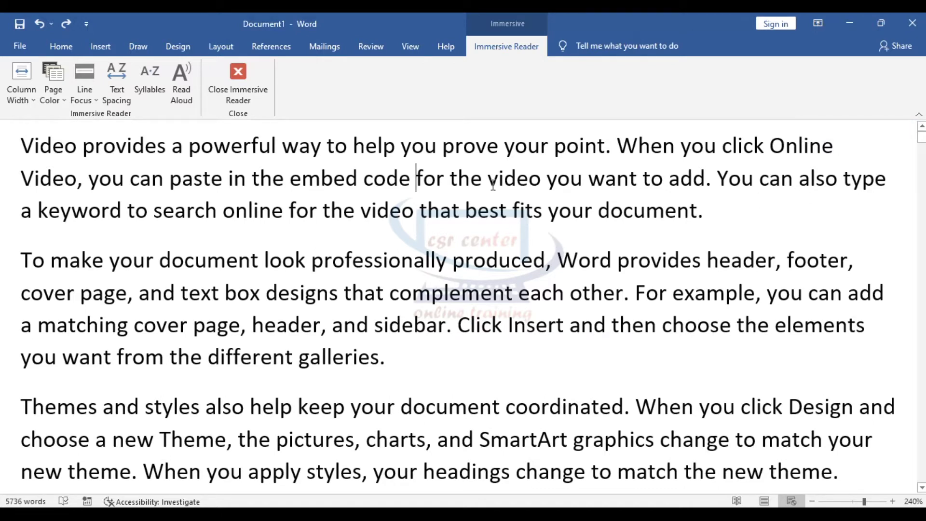
- Close Immersive Reader and show the document in Print Layout again
click(241, 71)
click(415, 49)
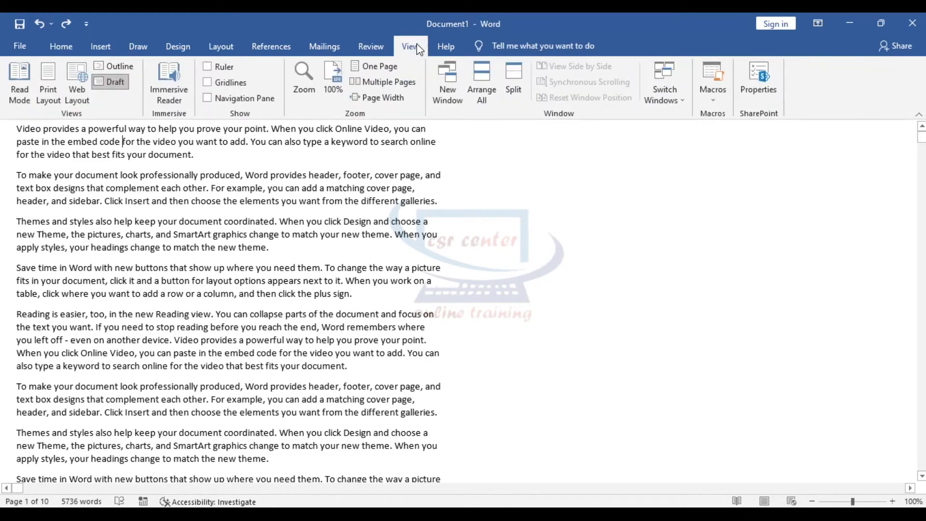
click(49, 80)
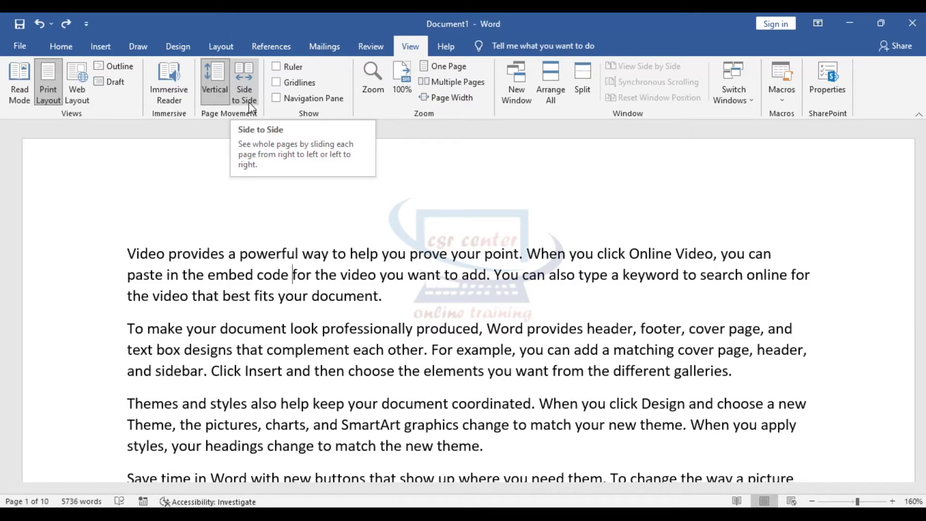
scroll(584, 331, down, 7)
scroll(584, 330, down, 8)
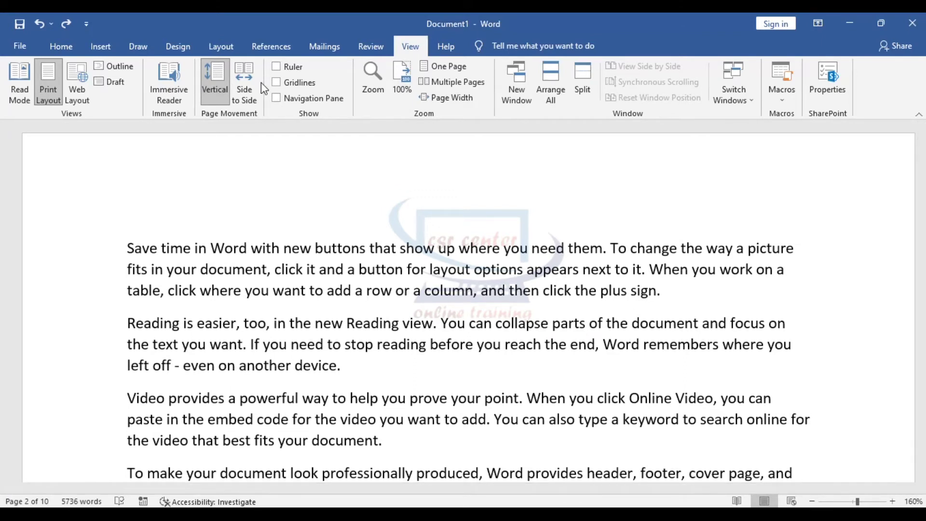
- Switch to side-to-side page movement, flip through to page 3 of 10, then return to Vertical
click(244, 69)
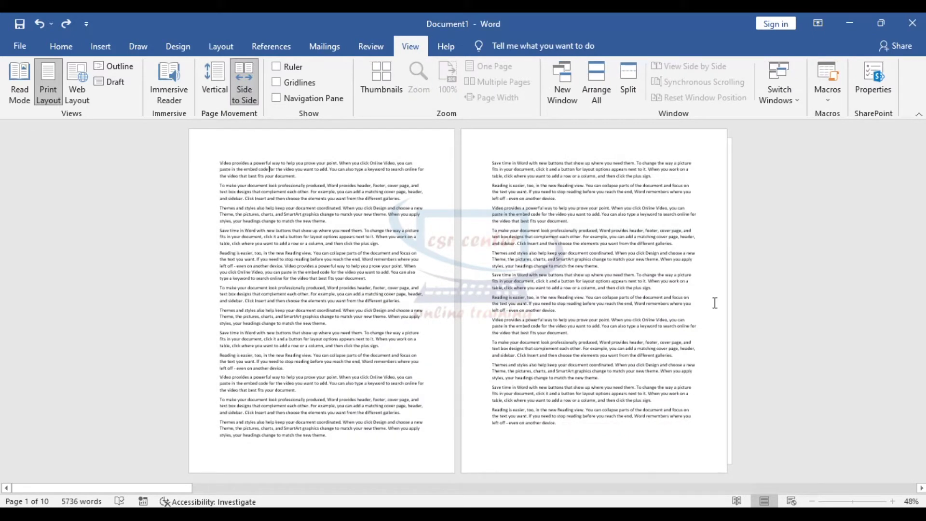
drag(171, 491, 262, 490)
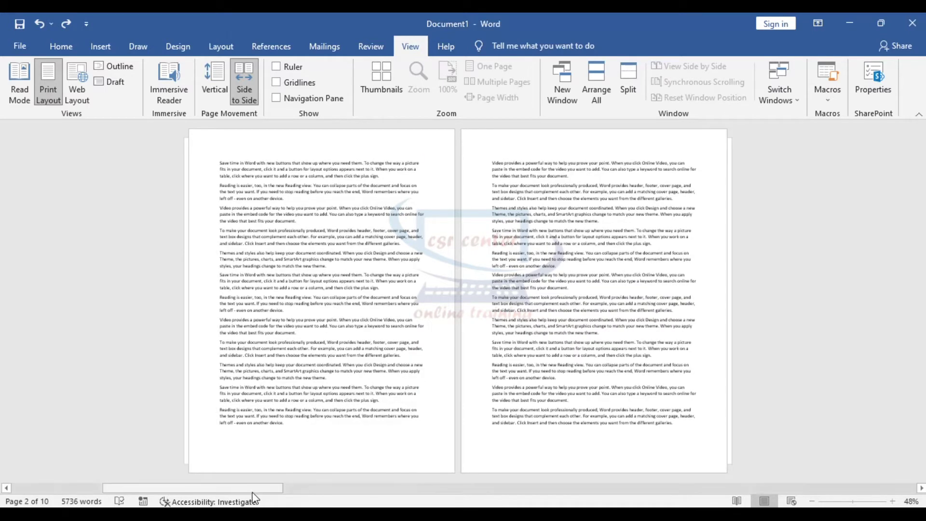
click(297, 489)
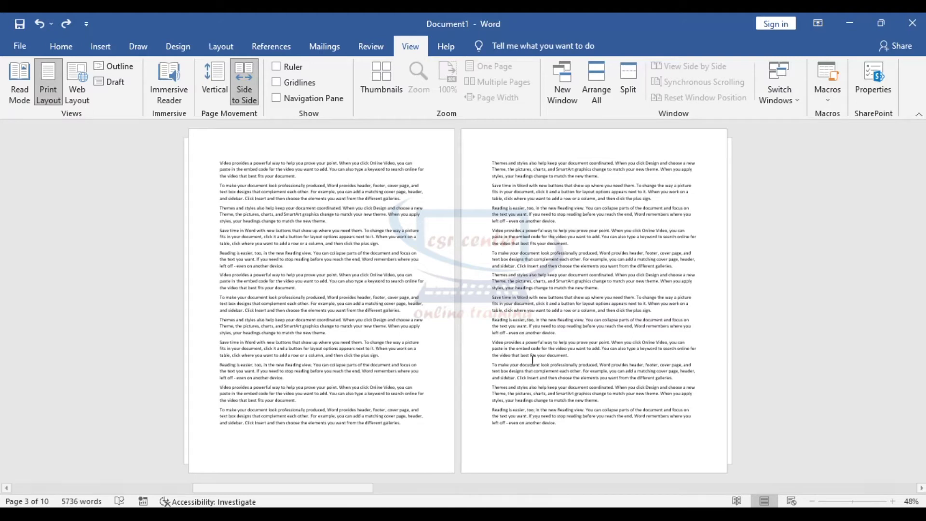
click(220, 79)
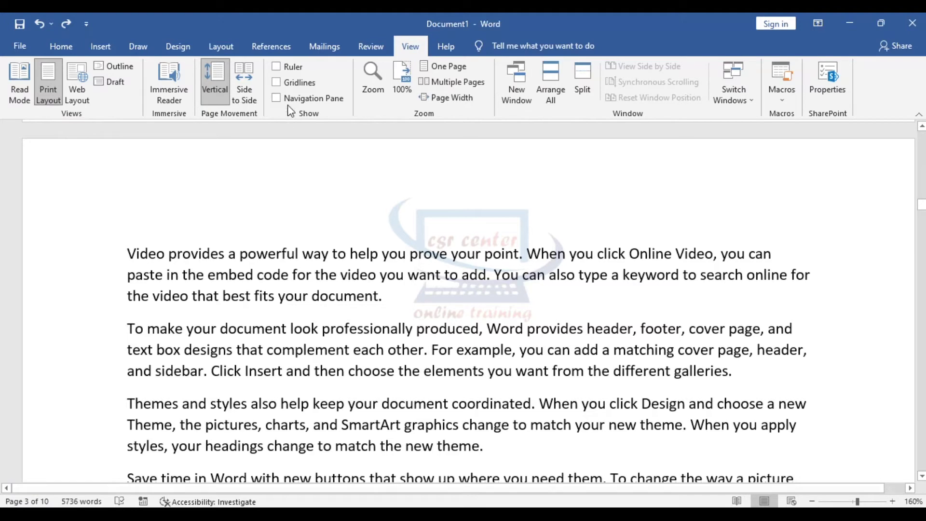
click(276, 68)
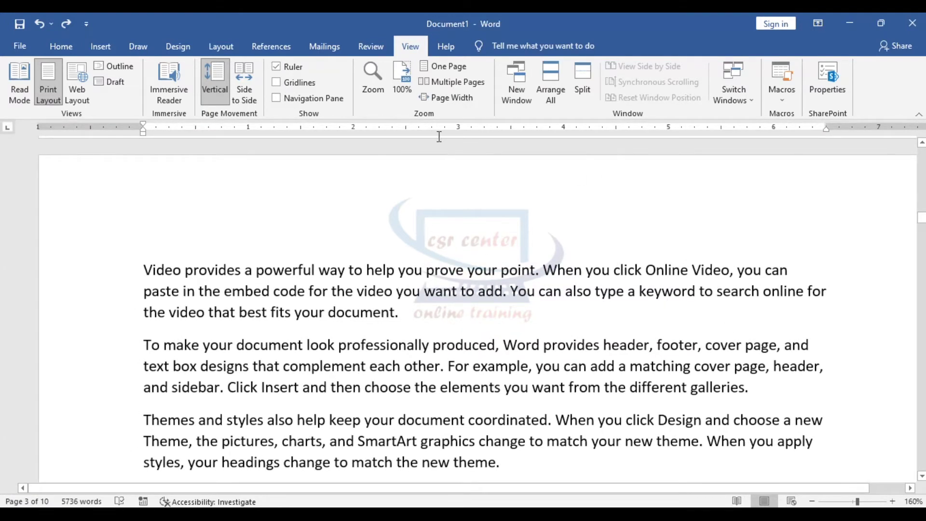
click(276, 67)
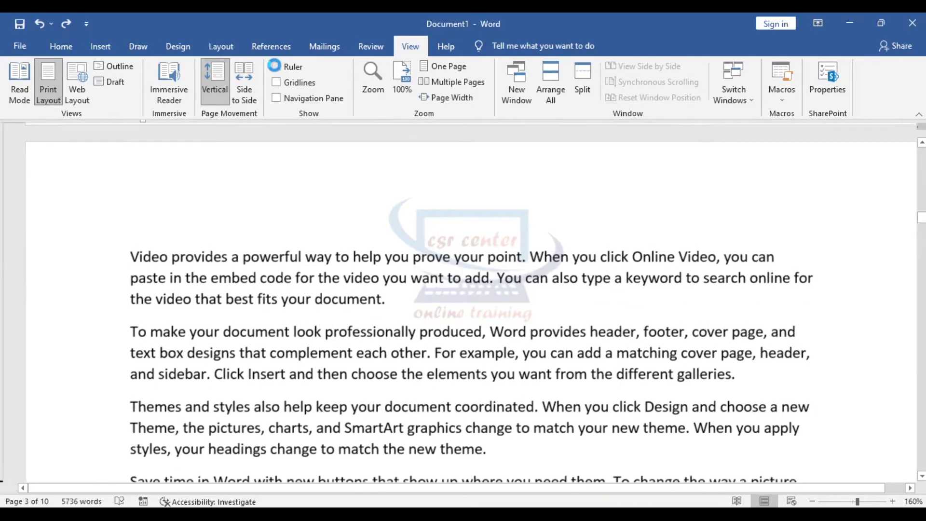
click(277, 67)
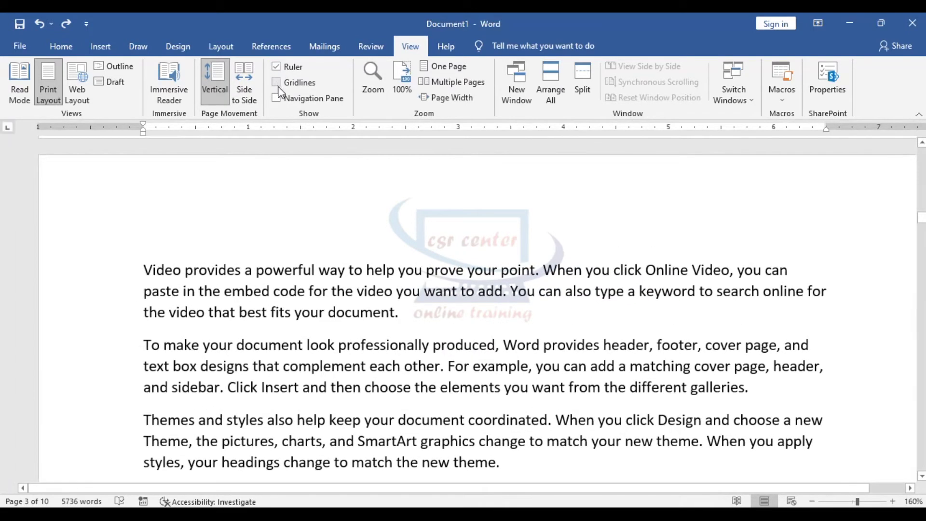
click(277, 83)
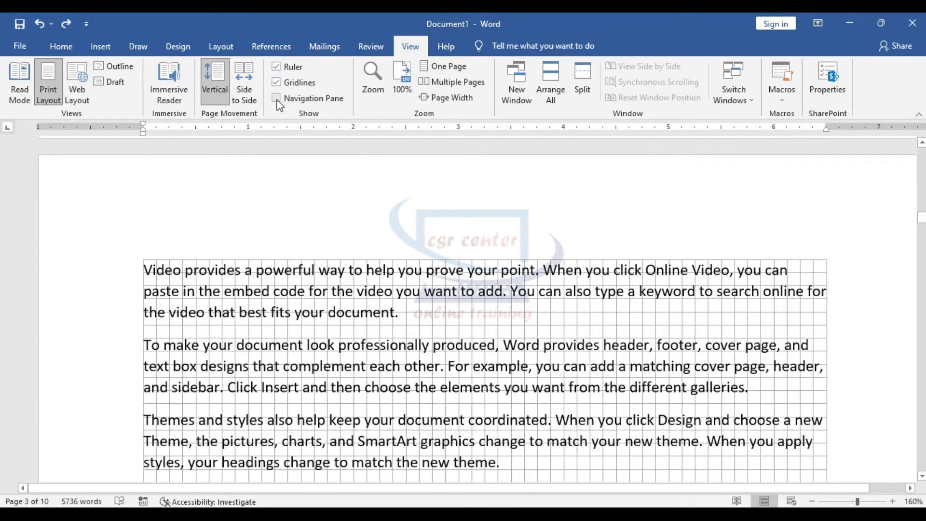
click(277, 99)
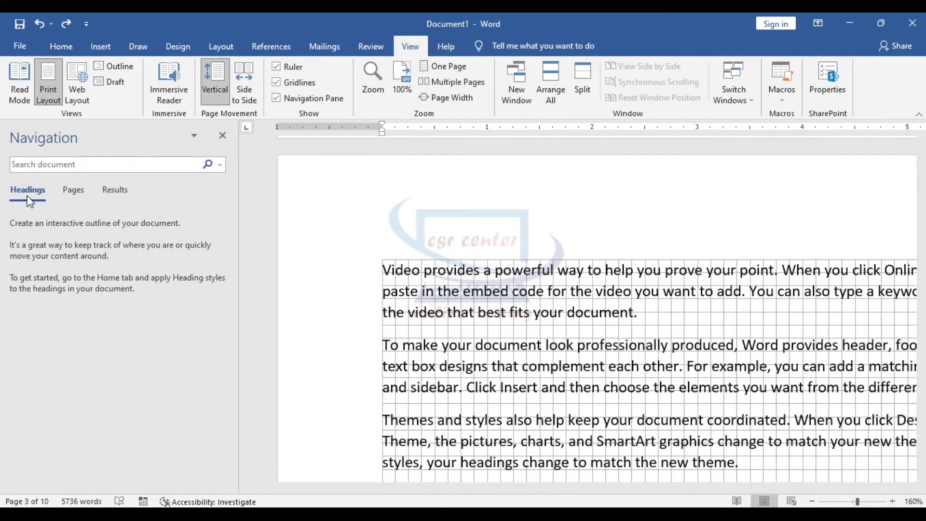
click(74, 190)
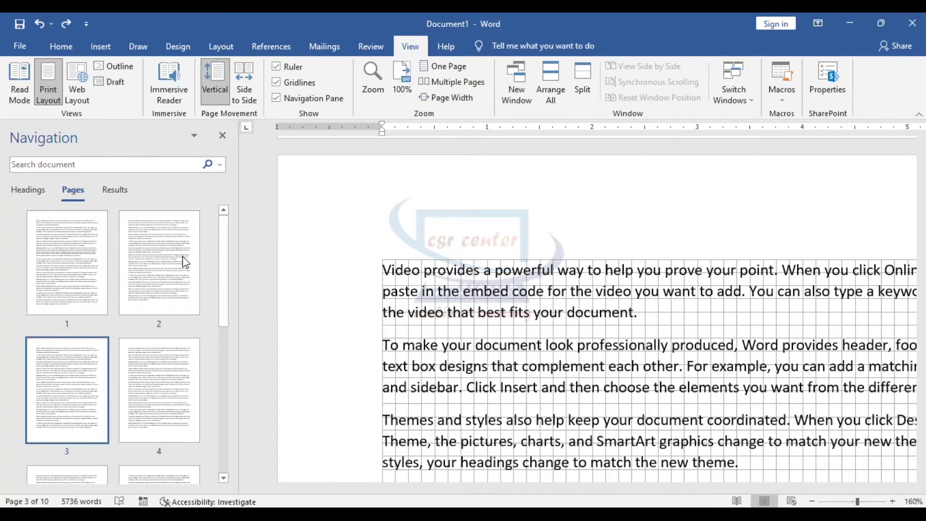
click(118, 191)
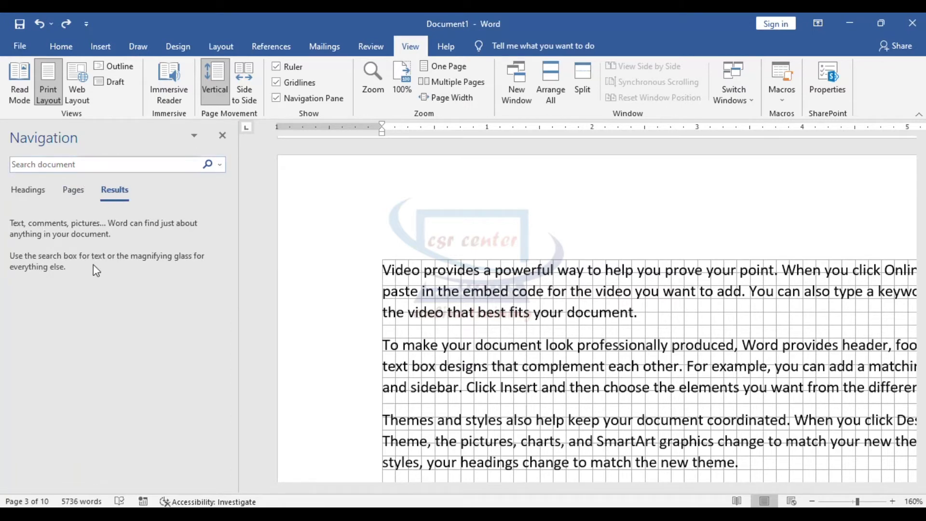
click(222, 135)
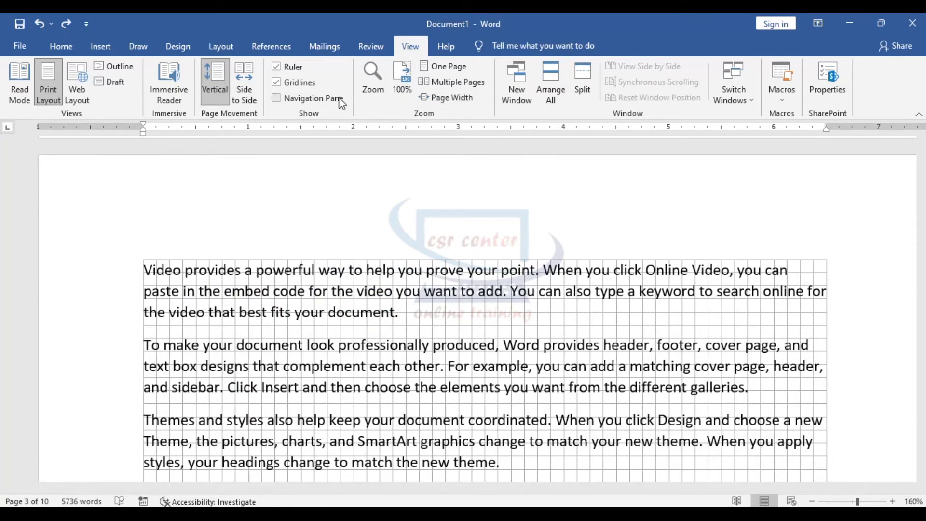
click(275, 83)
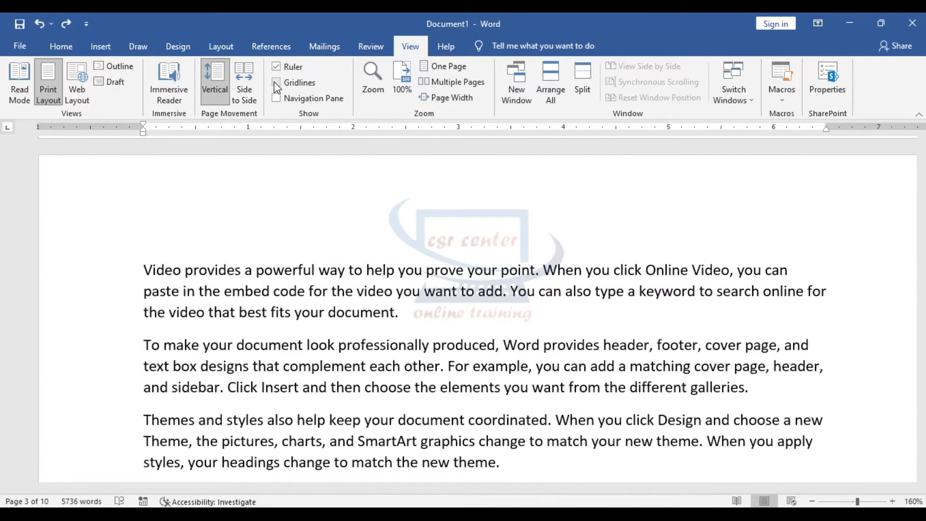
click(276, 67)
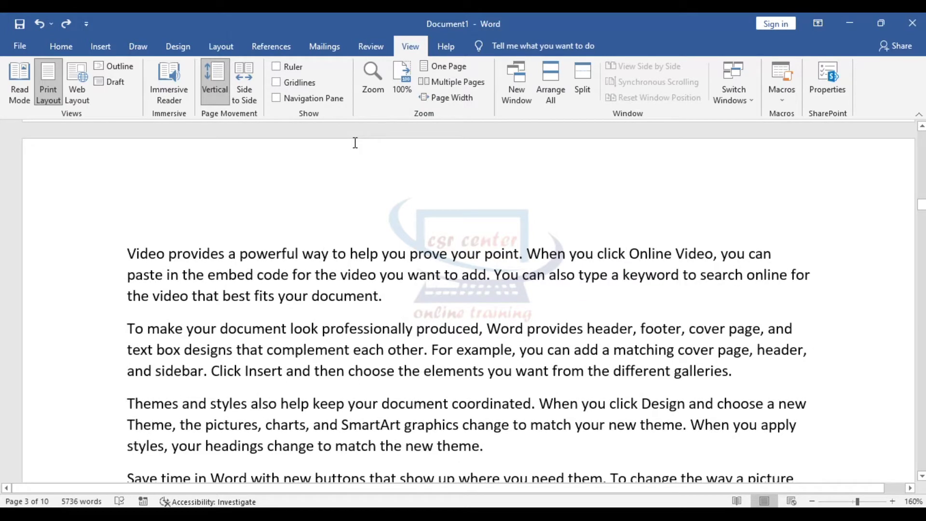
- Zoom the document to 200% through the Zoom dialog and scroll to inspect it
click(373, 75)
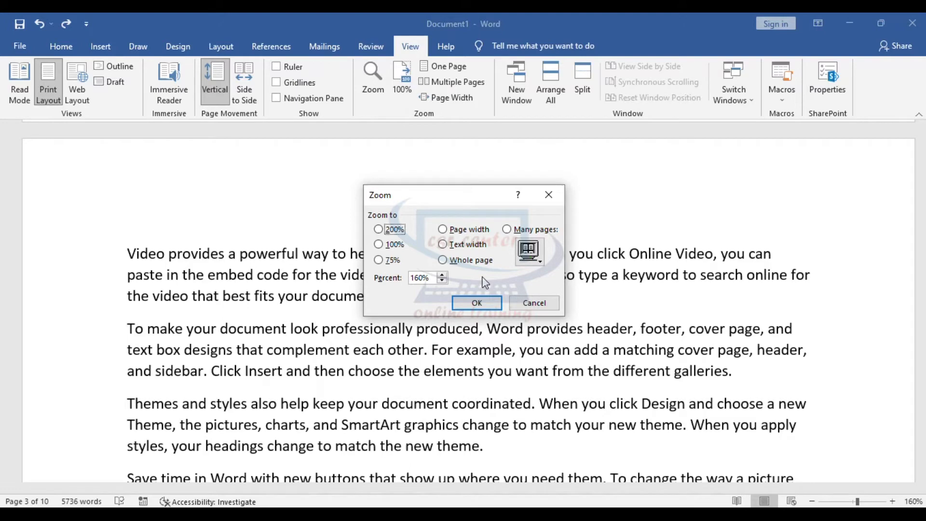
click(378, 229)
click(476, 304)
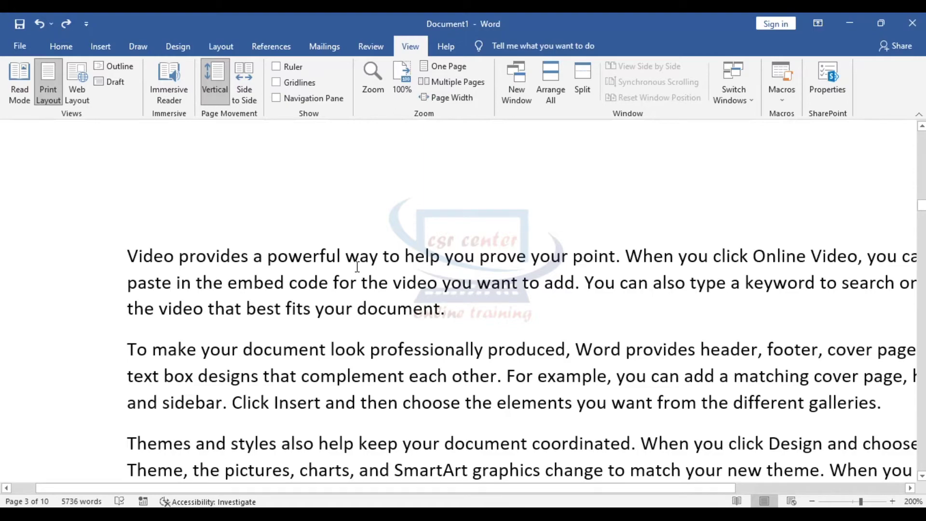
scroll(357, 266, down, 11)
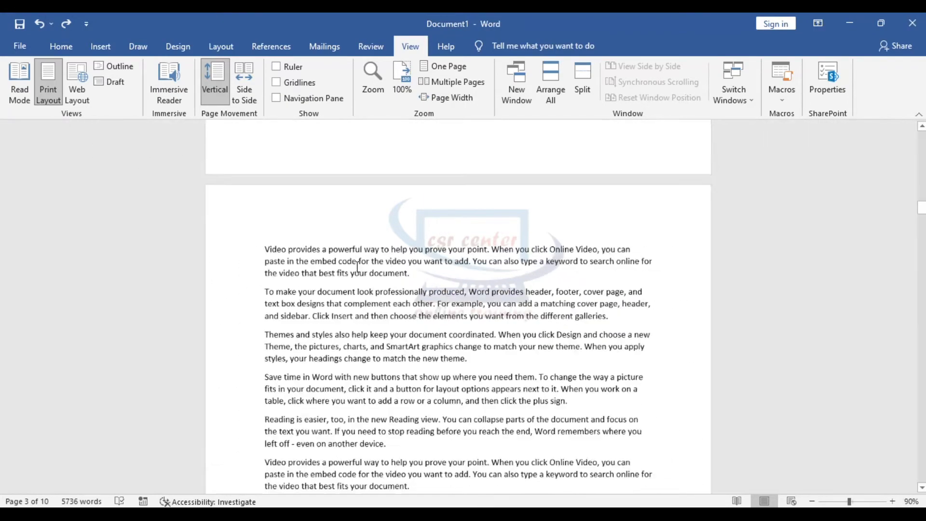
scroll(357, 266, up, 14)
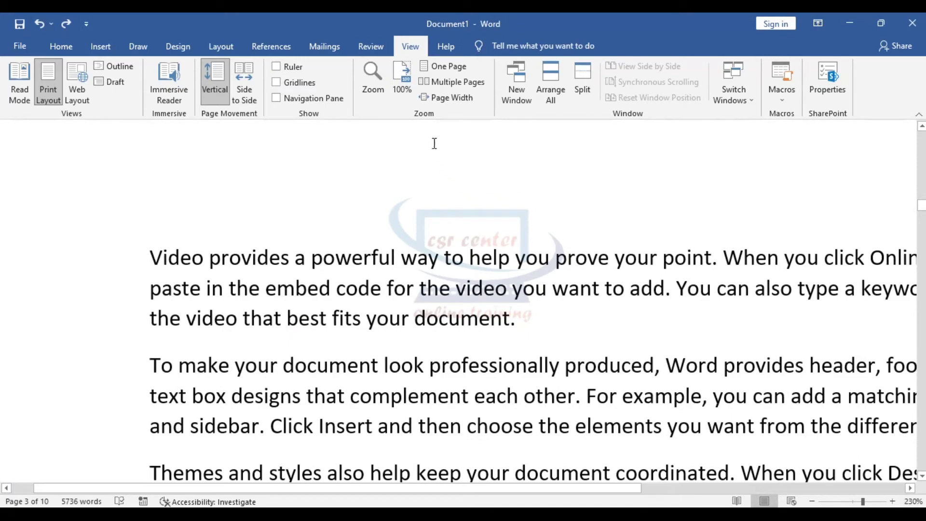
- Step through 100%, One Page and Multiple Pages, ending at Page Width
click(407, 79)
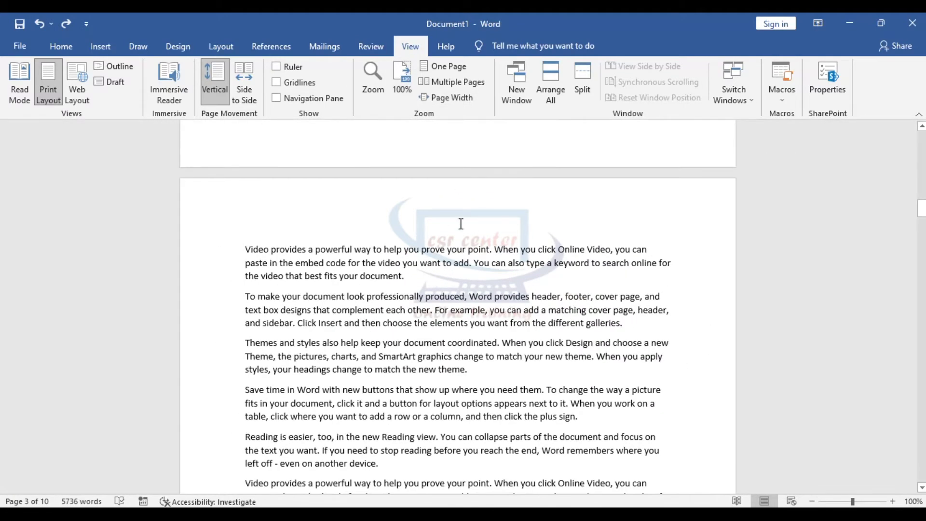
scroll(467, 152, up, 8)
click(446, 67)
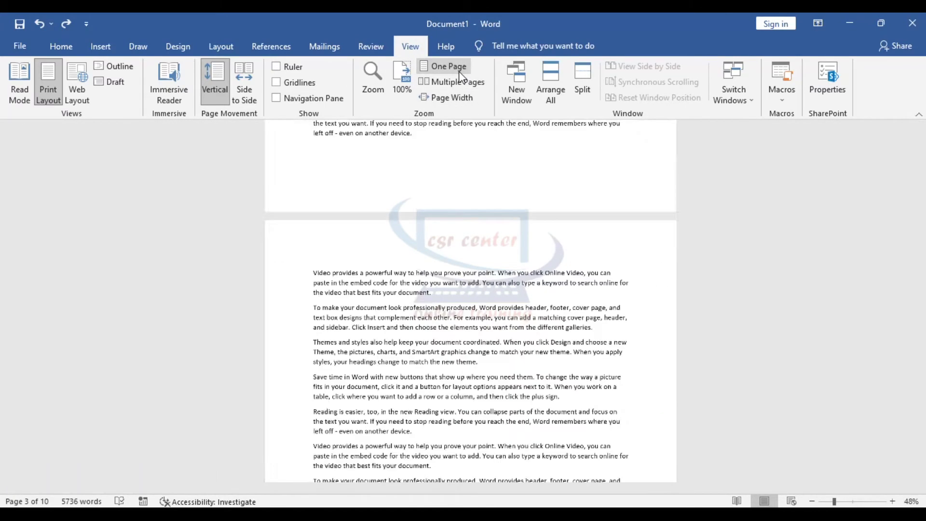
scroll(468, 266, up, 3)
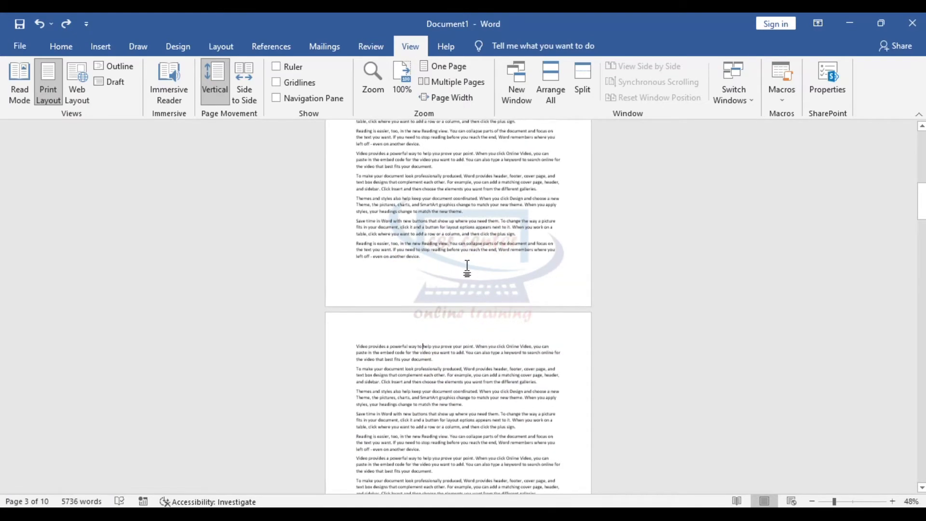
scroll(467, 266, up, 3)
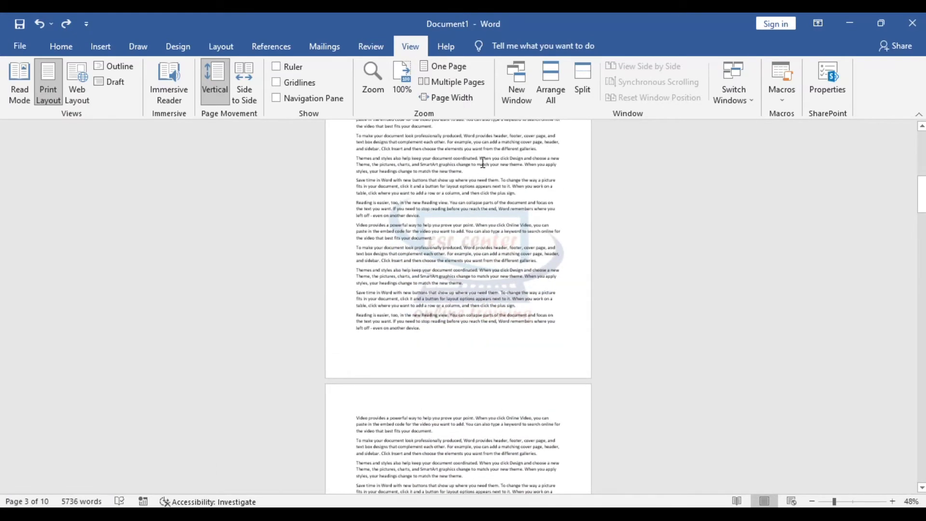
click(453, 82)
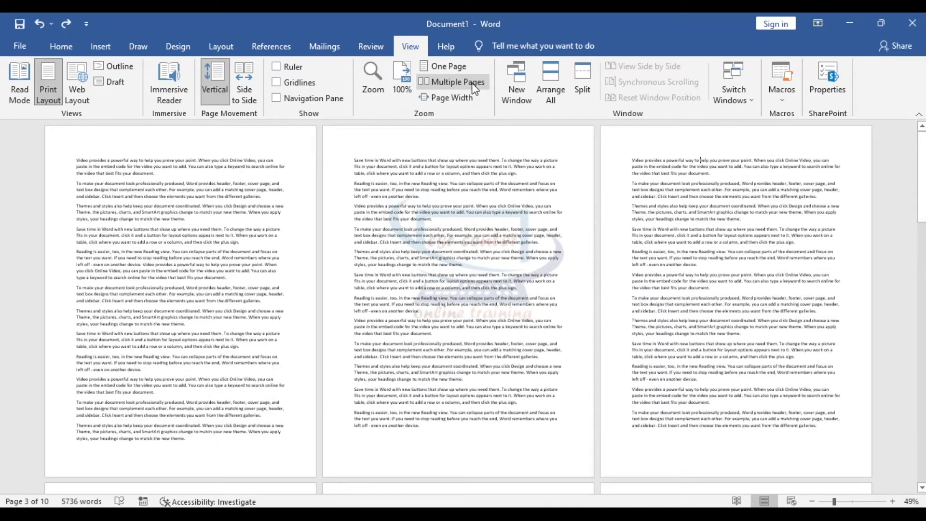
click(464, 98)
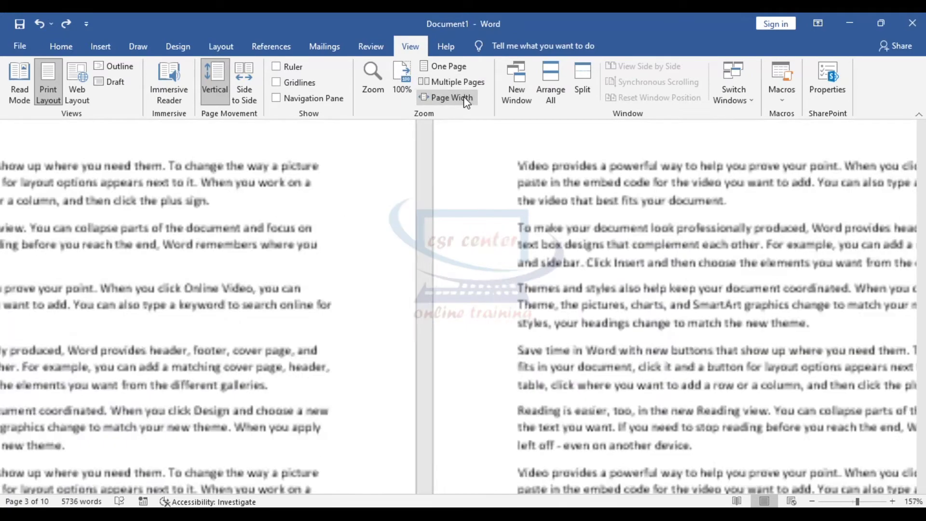
scroll(545, 289, down, 5)
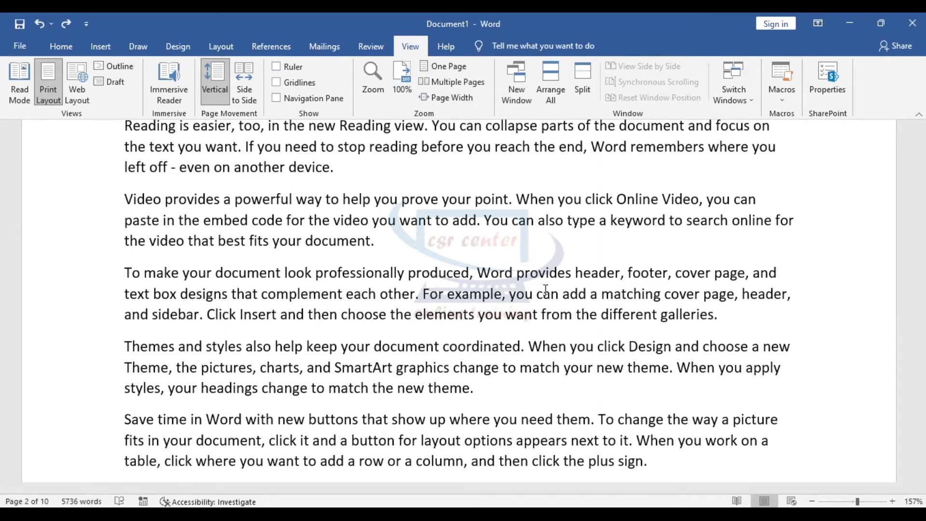
- Open Document1:2 as a second window of the document and show its View tab
click(509, 77)
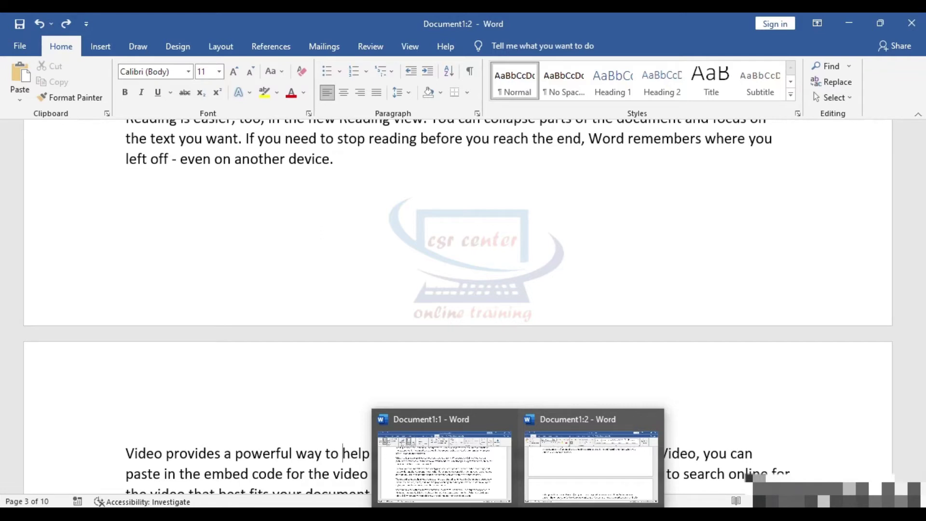
click(500, 199)
click(410, 46)
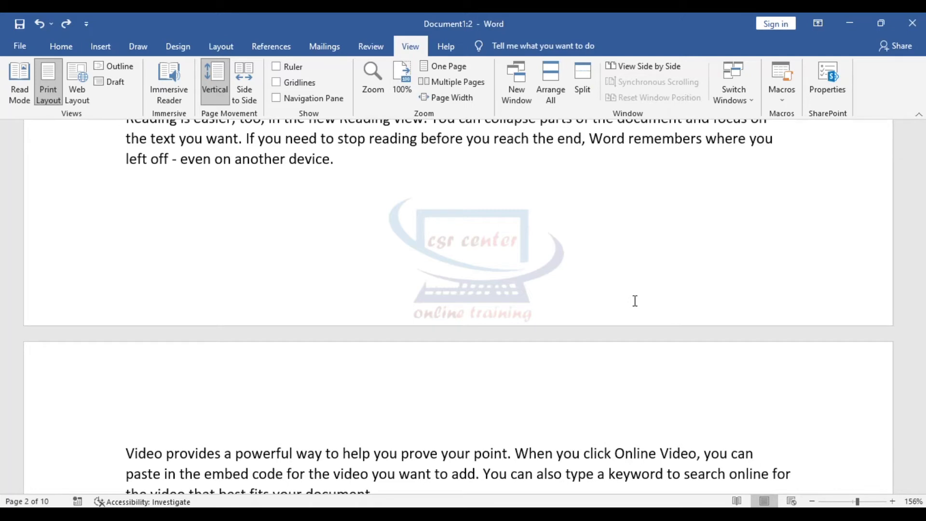
- Arrange All to stack both windows, scrolling the upper to page 2 and lower to page 3
click(550, 76)
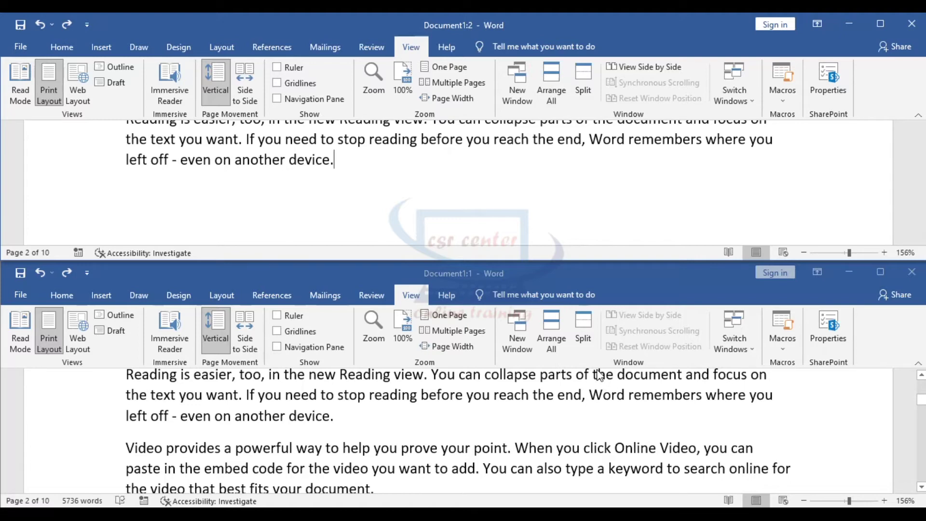
scroll(488, 180, up, 8)
click(449, 185)
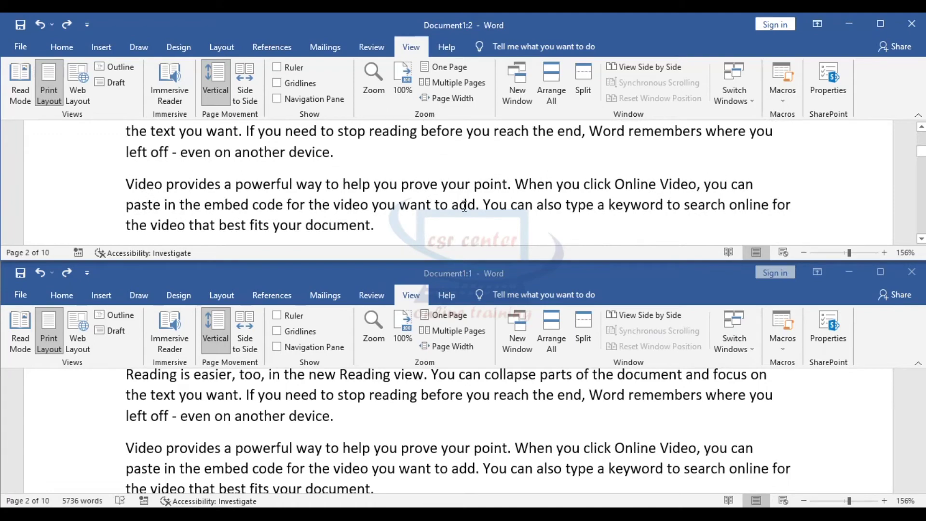
scroll(588, 471, down, 3)
scroll(589, 472, down, 6)
scroll(502, 219, down, 6)
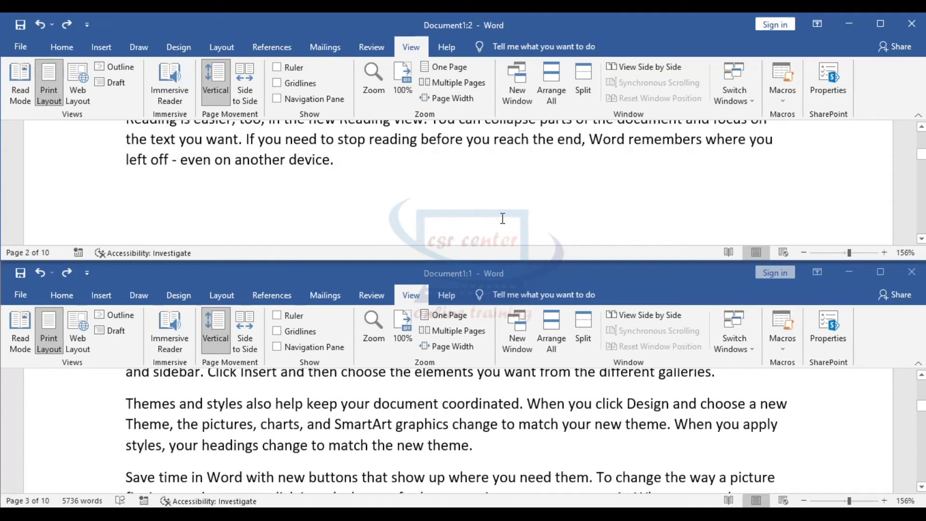
scroll(502, 219, down, 2)
scroll(612, 420, up, 6)
scroll(603, 405, down, 6)
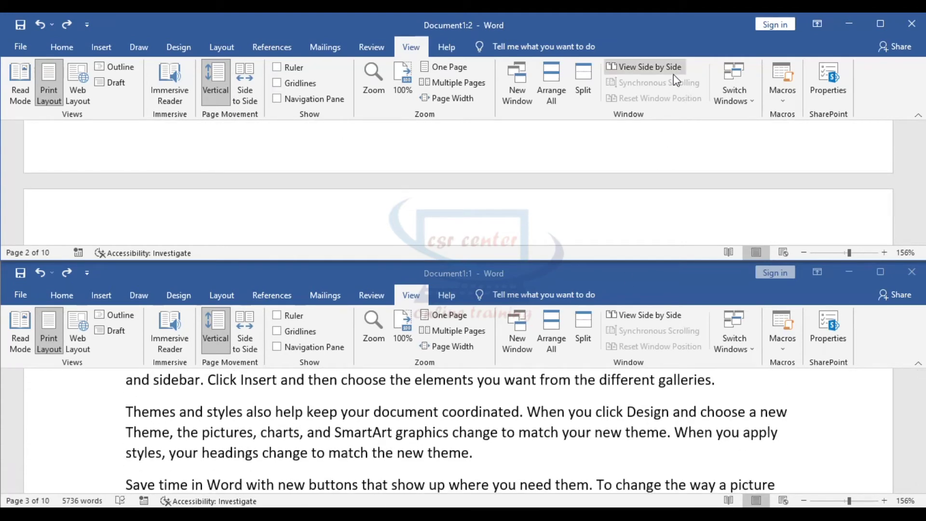
- View both windows side by side and scroll them synchronously
click(645, 67)
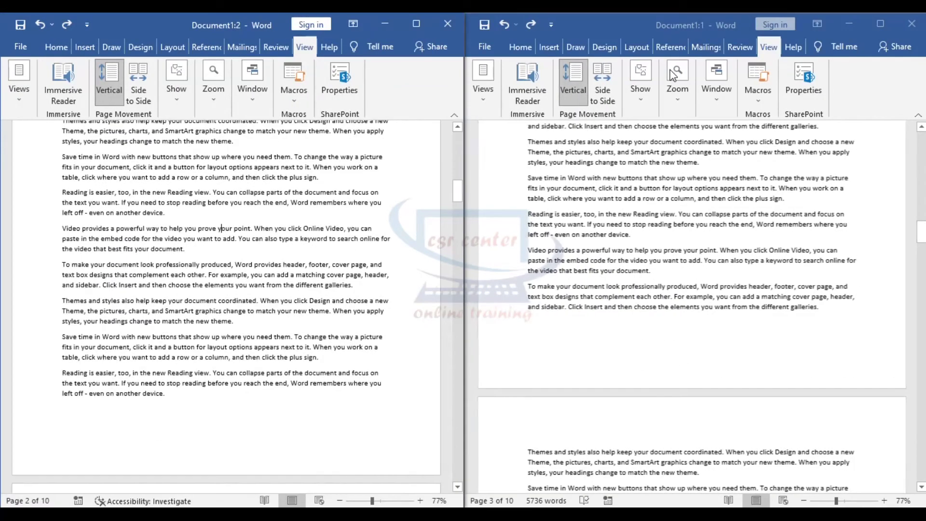
click(720, 221)
scroll(726, 284, down, 5)
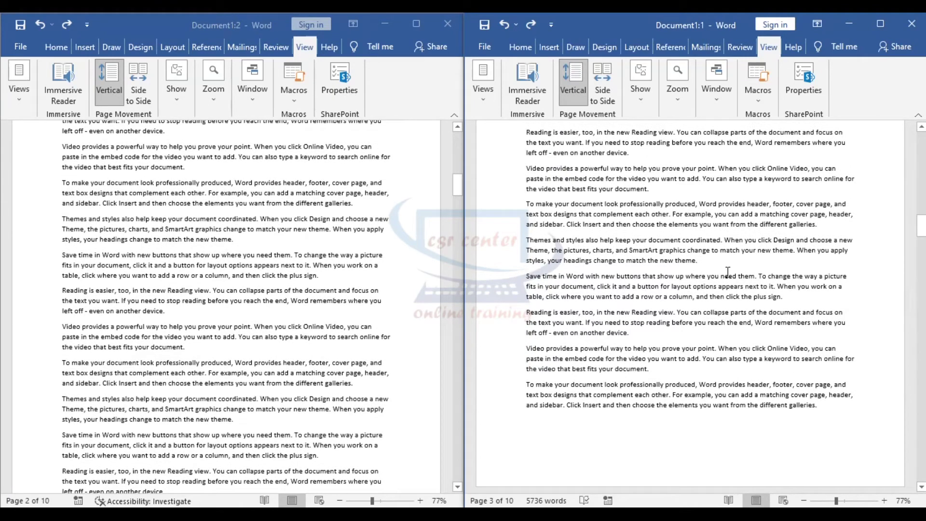
scroll(727, 271, up, 5)
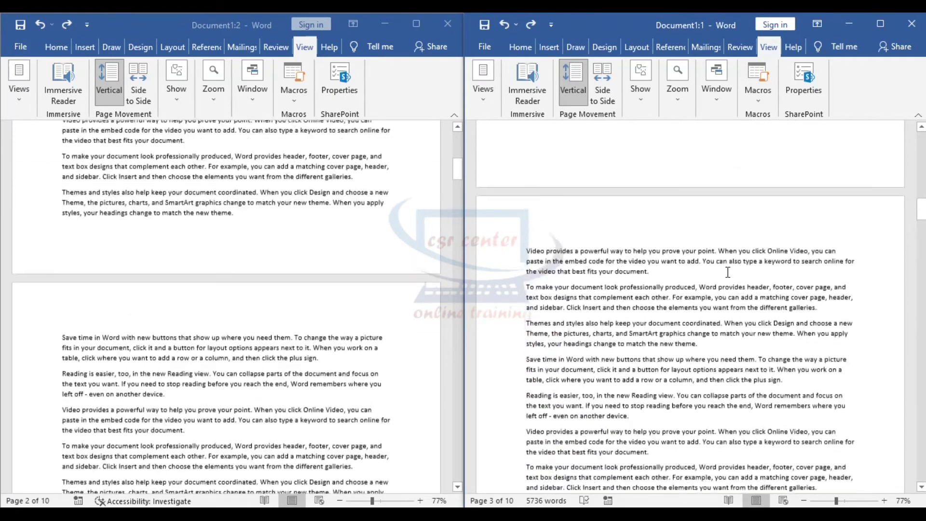
scroll(728, 272, down, 3)
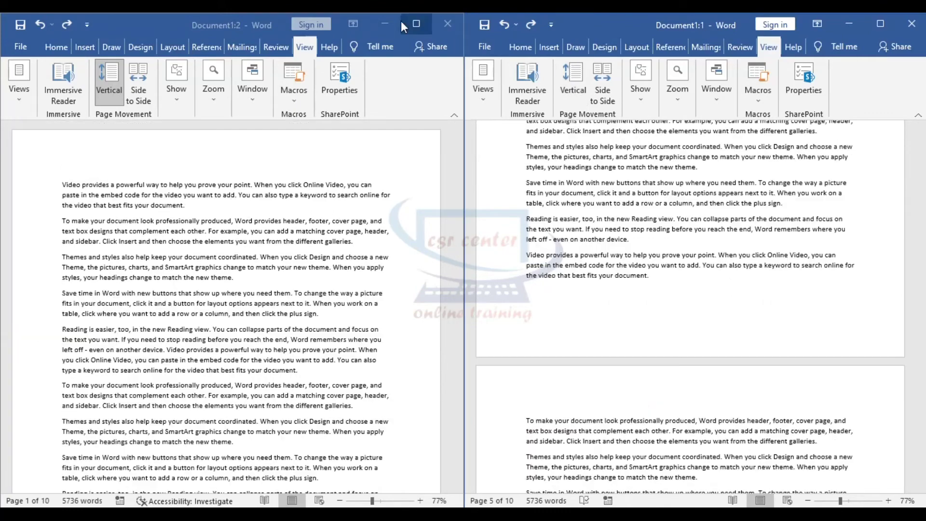
- Maximize Document1:2, then bring Document1:1 to the front via Switch Windows
click(416, 24)
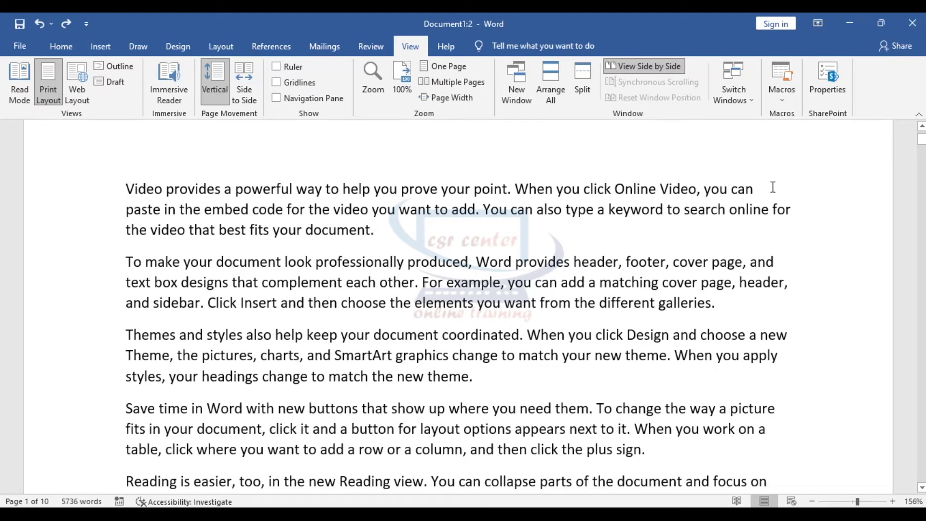
click(752, 100)
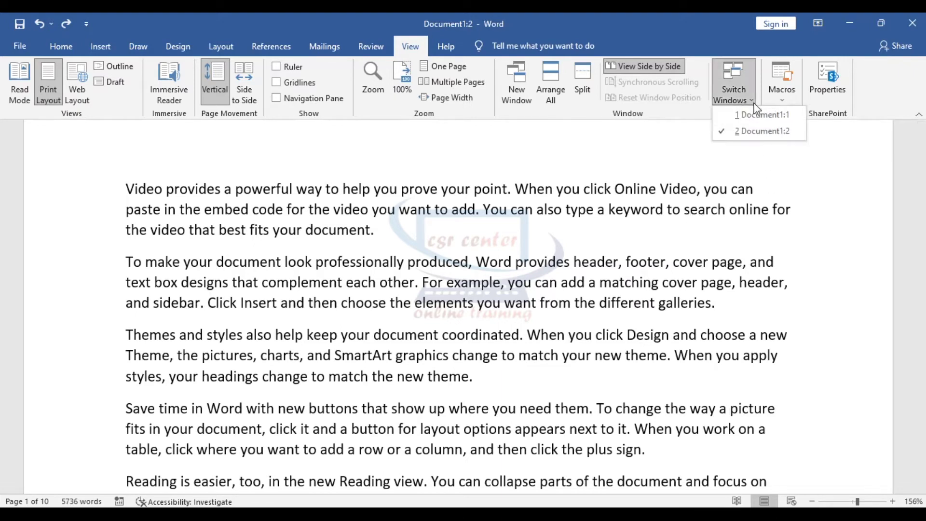
click(761, 115)
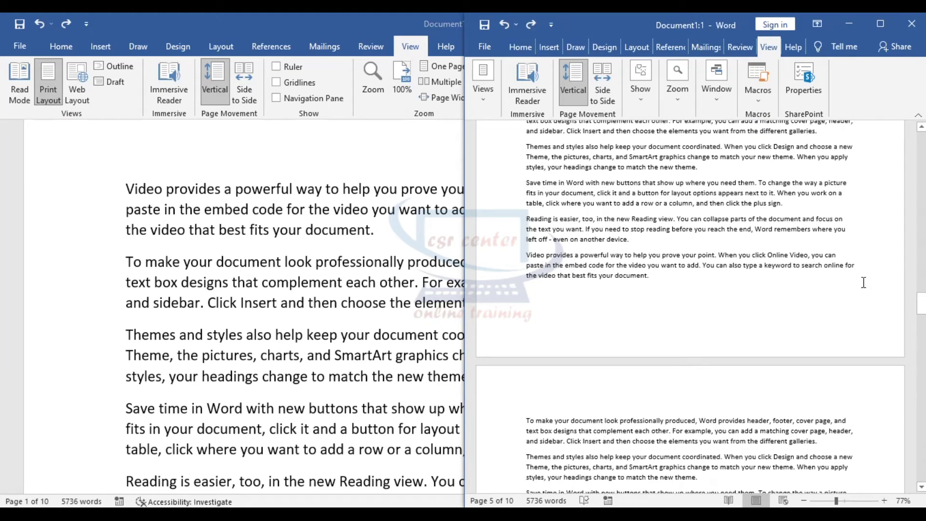
- Minimize Document1:1 and add a blank line after the first paragraph
click(849, 26)
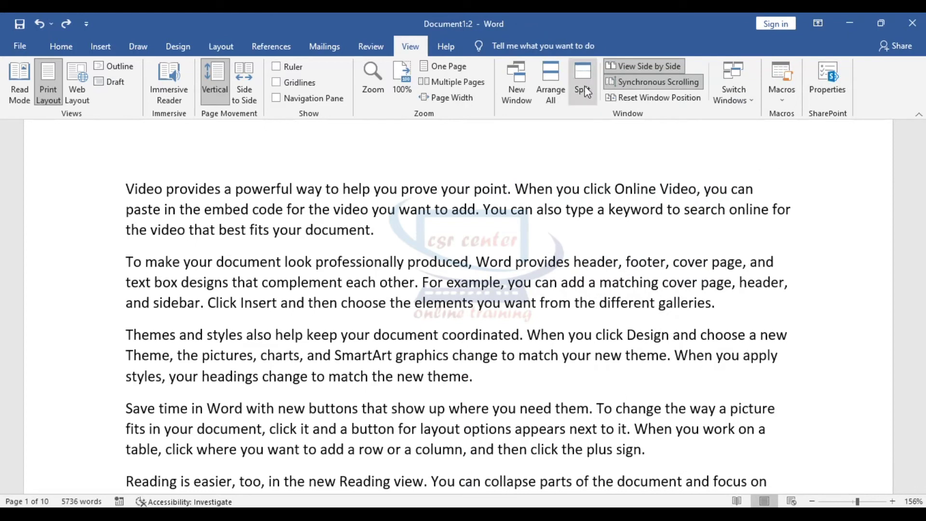
click(393, 231)
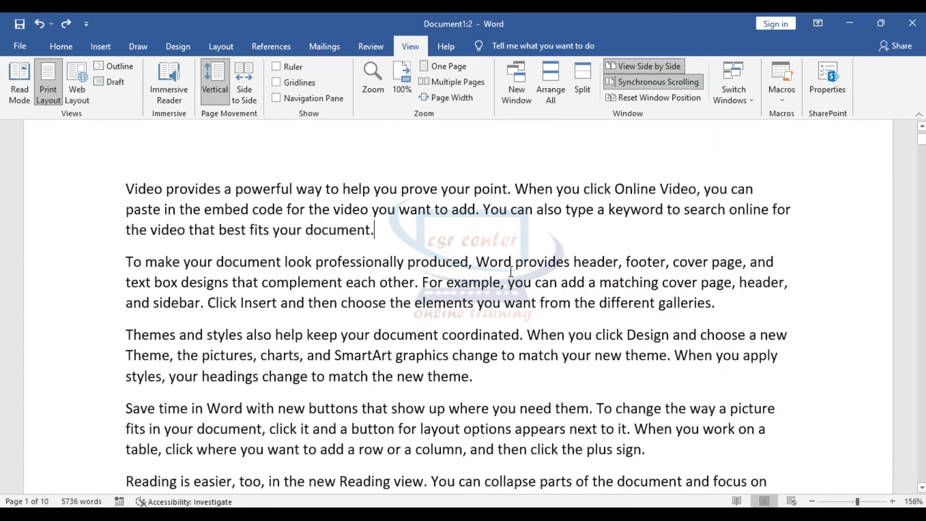
key(Return)
- Split Document1:2 into two panes, scroll them, then remove the split
click(581, 84)
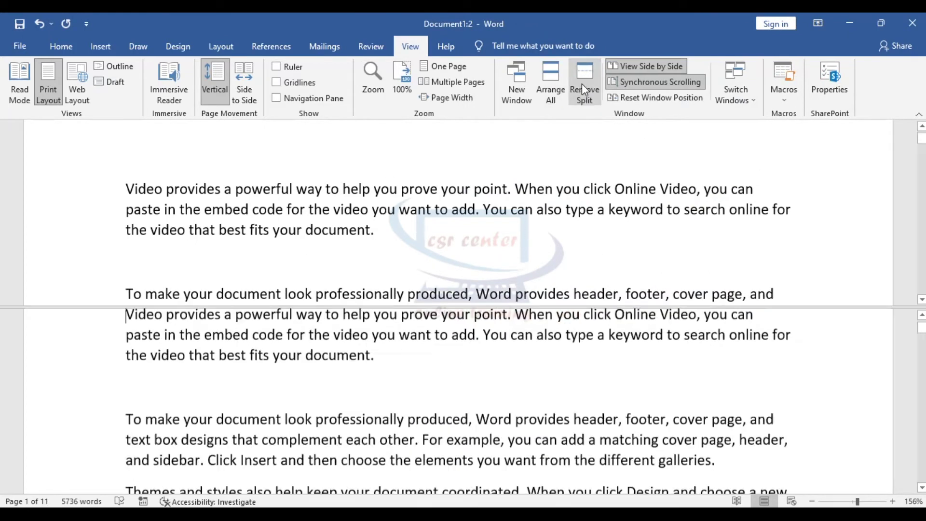
scroll(490, 381, down, 6)
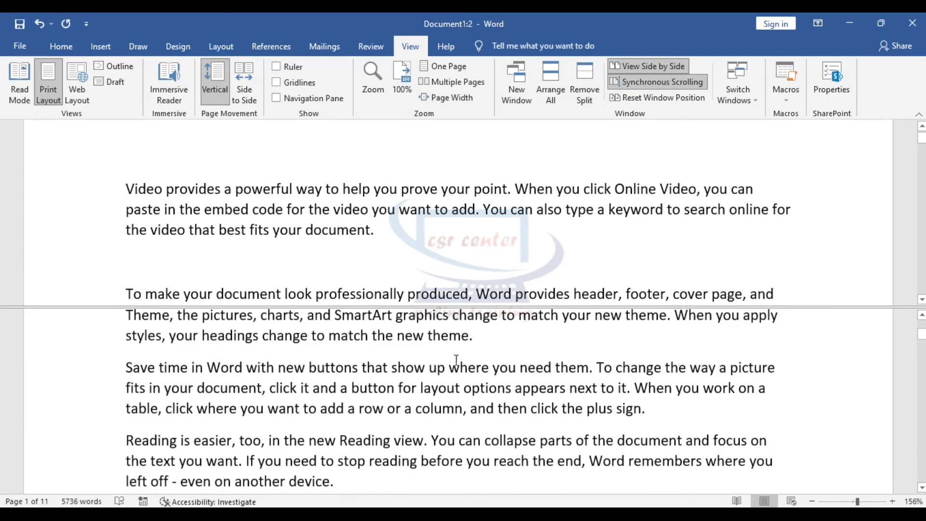
scroll(236, 243, up, 1)
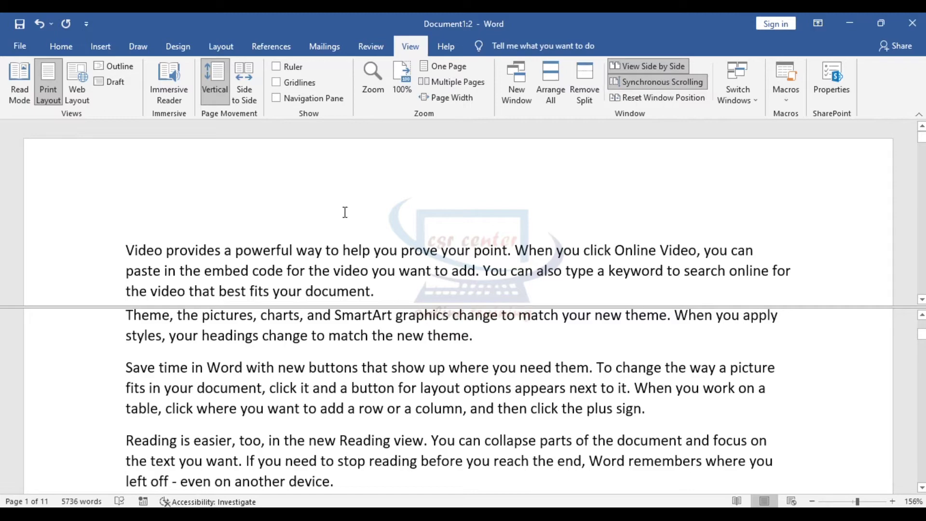
scroll(544, 405, down, 1)
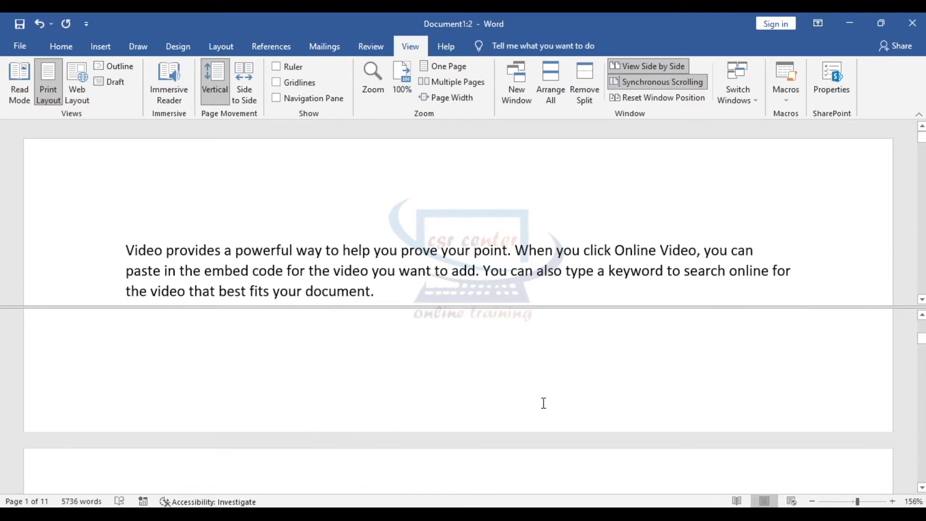
scroll(543, 403, up, 3)
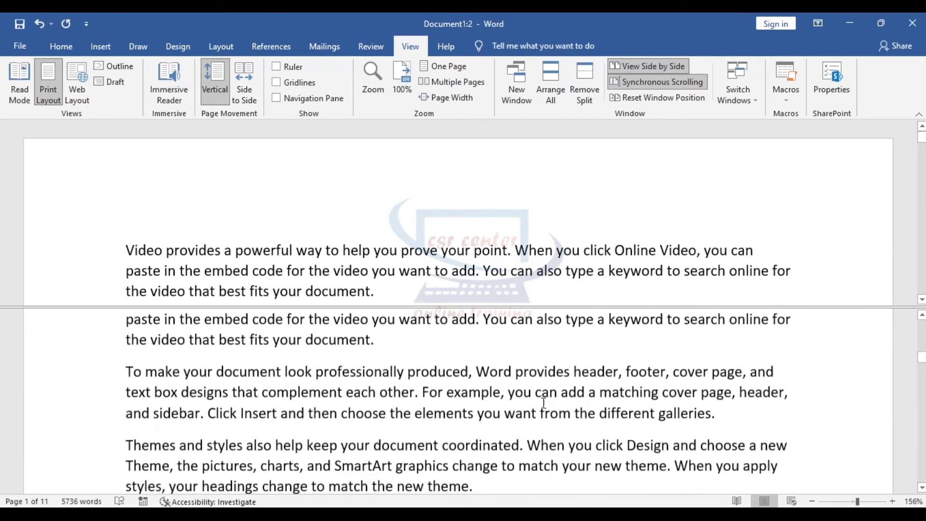
scroll(543, 402, up, 3)
click(585, 87)
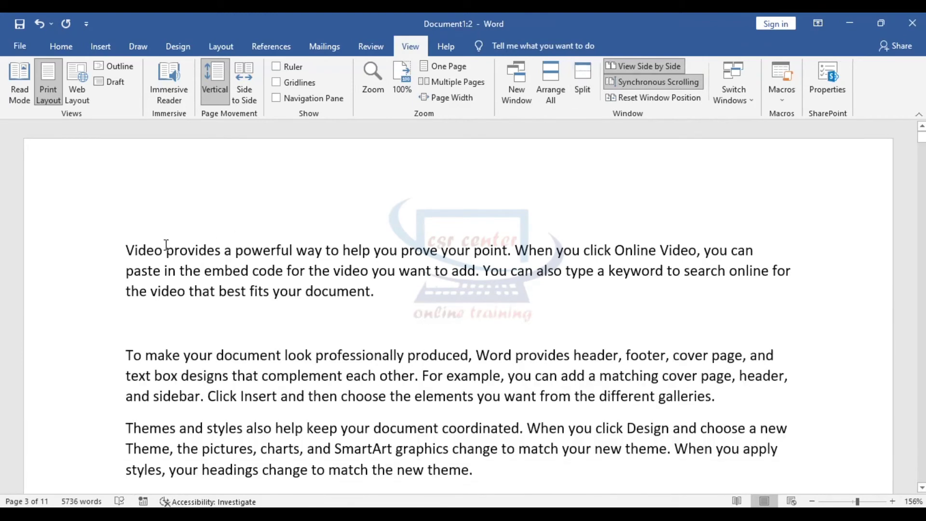
click(23, 45)
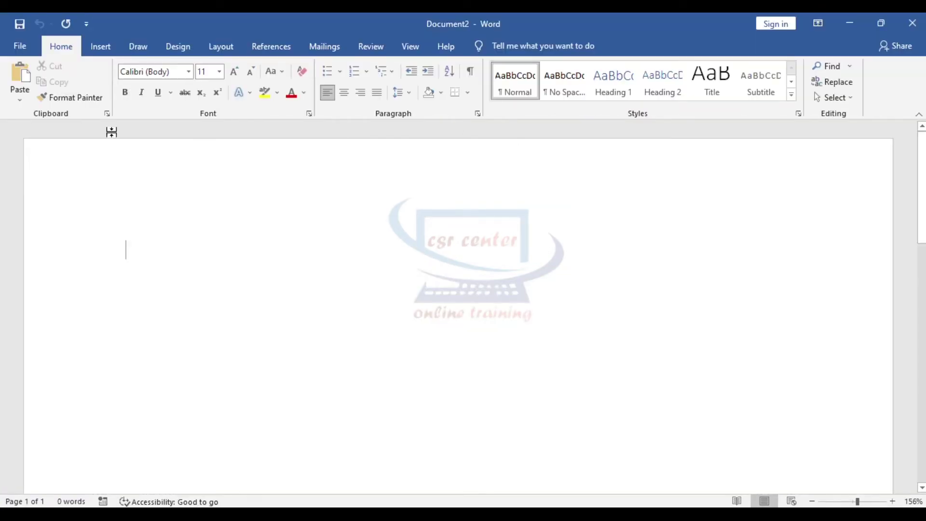
- Insert a 10-column table into Document2 via Insert Table
click(101, 45)
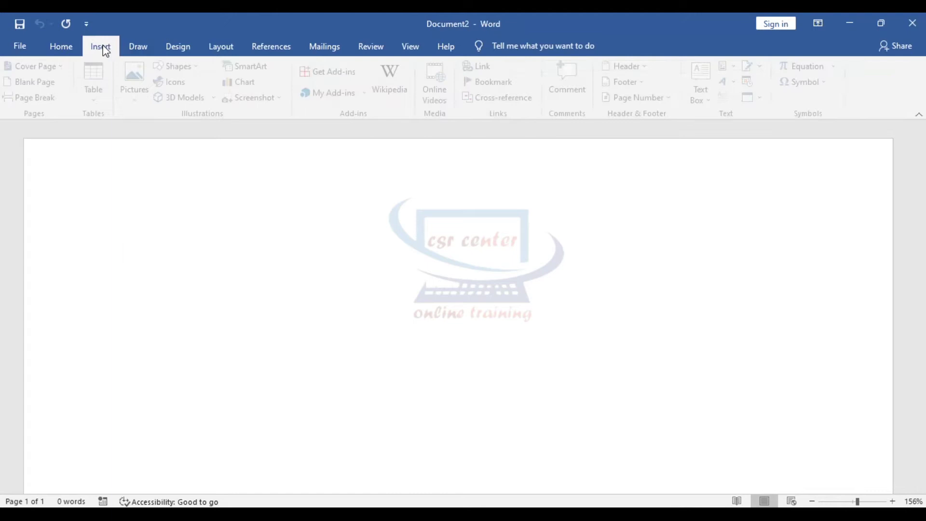
click(99, 101)
click(143, 238)
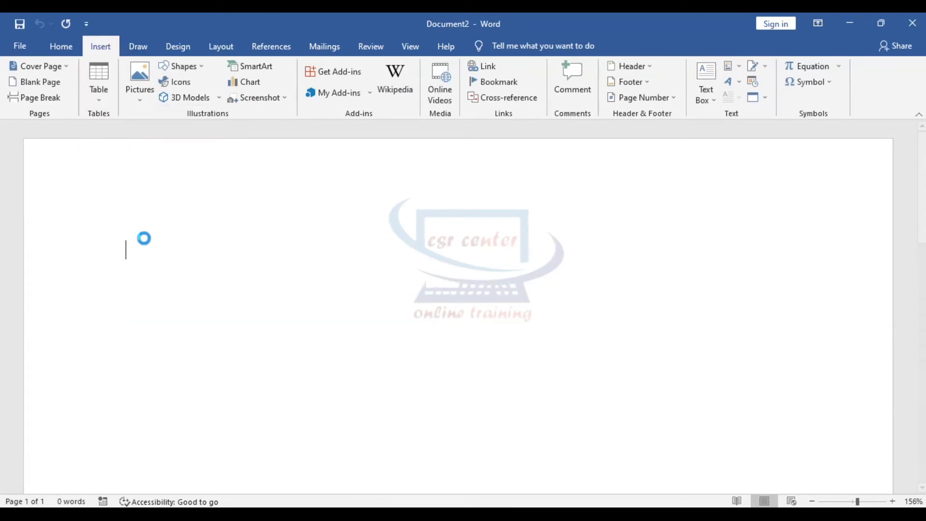
text(10)
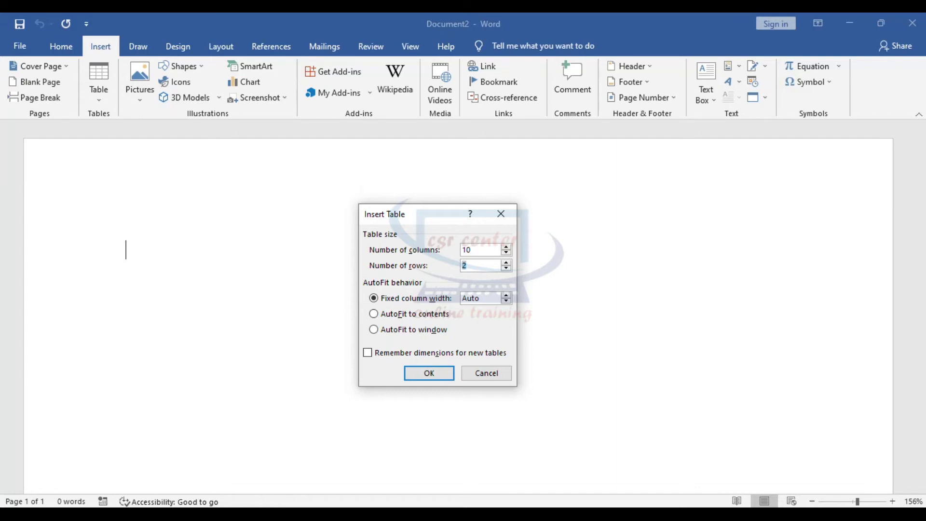
key(Return)
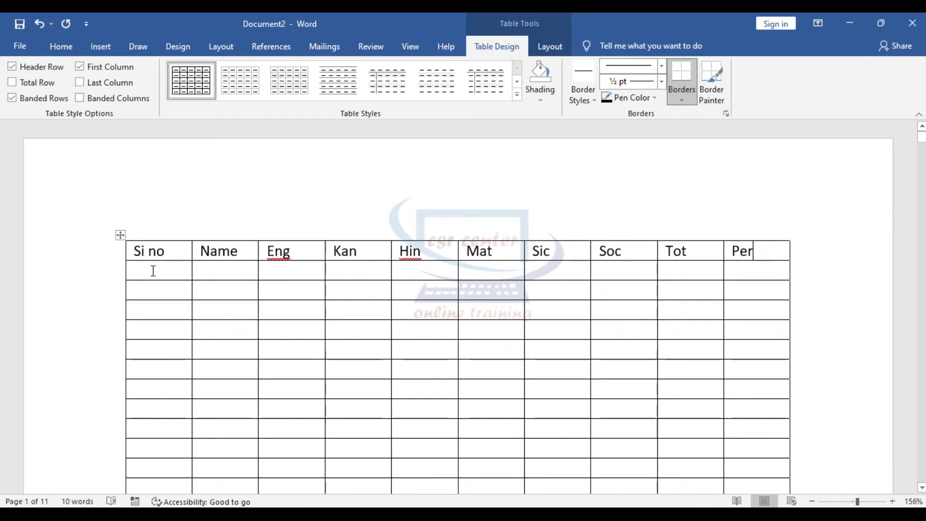
- Split the table document into two panes and scroll the lower pane
click(412, 48)
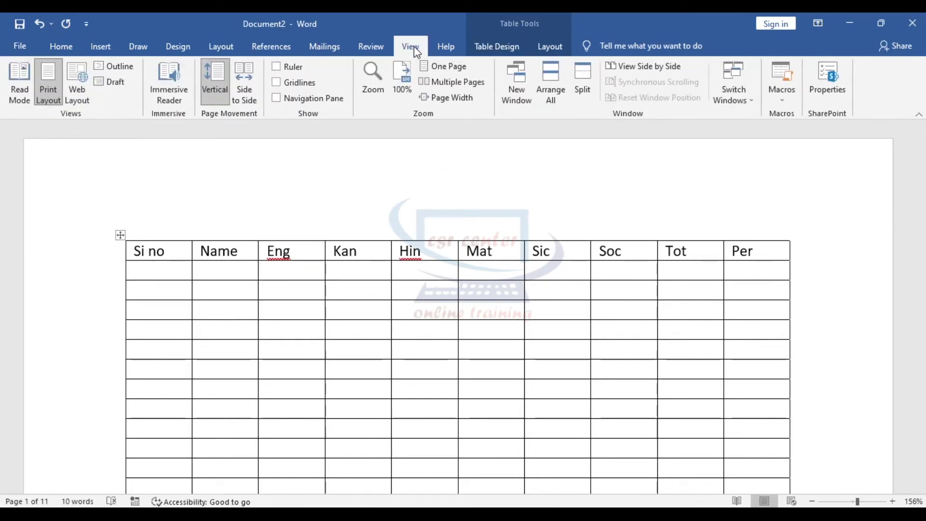
click(586, 83)
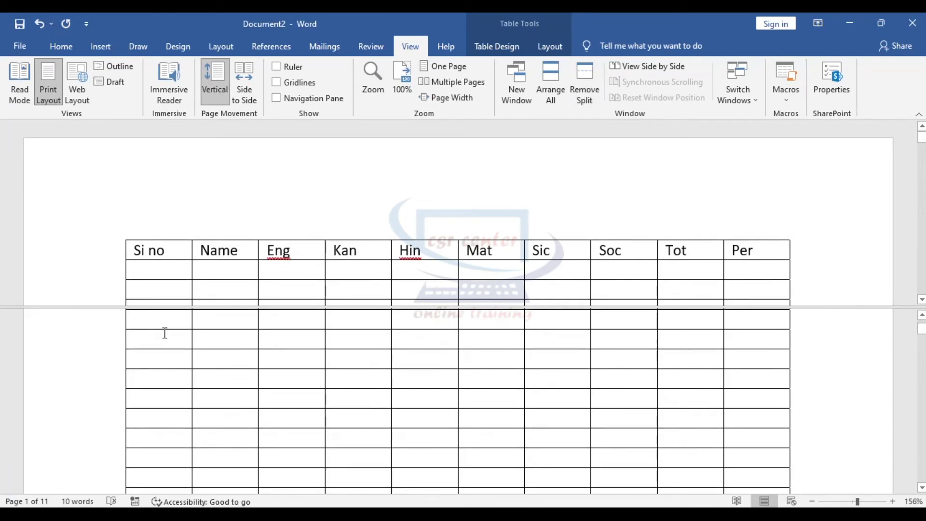
scroll(254, 377, down, 2)
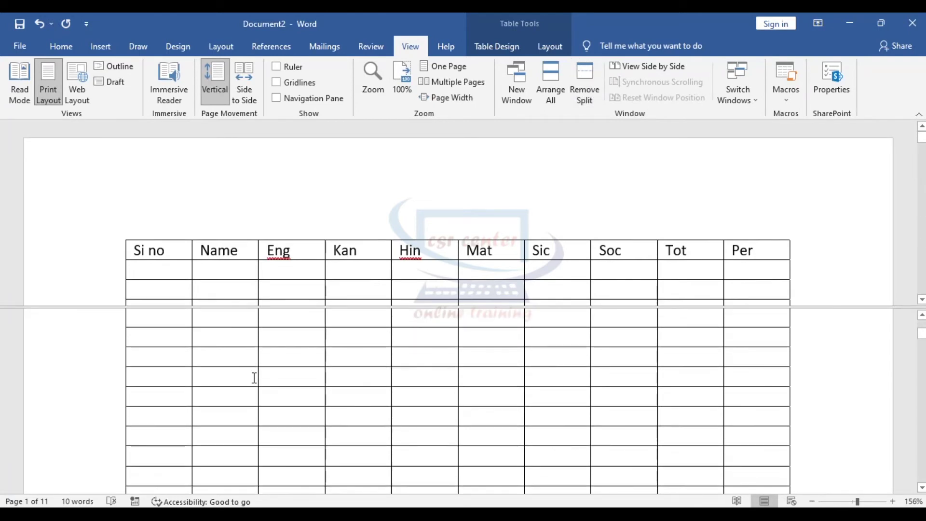
click(158, 265)
scroll(341, 430, down, 10)
scroll(340, 430, down, 5)
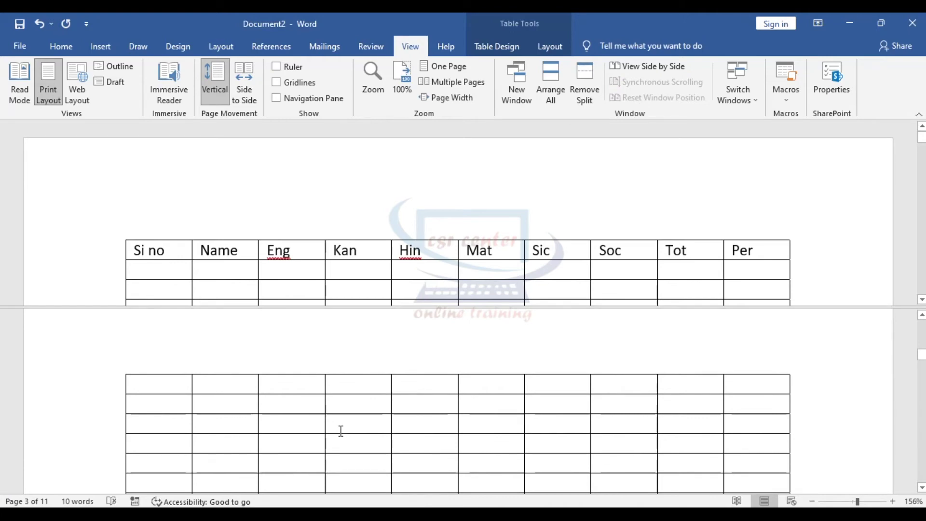
- Remove the split and create a new blank document, Document3
click(582, 89)
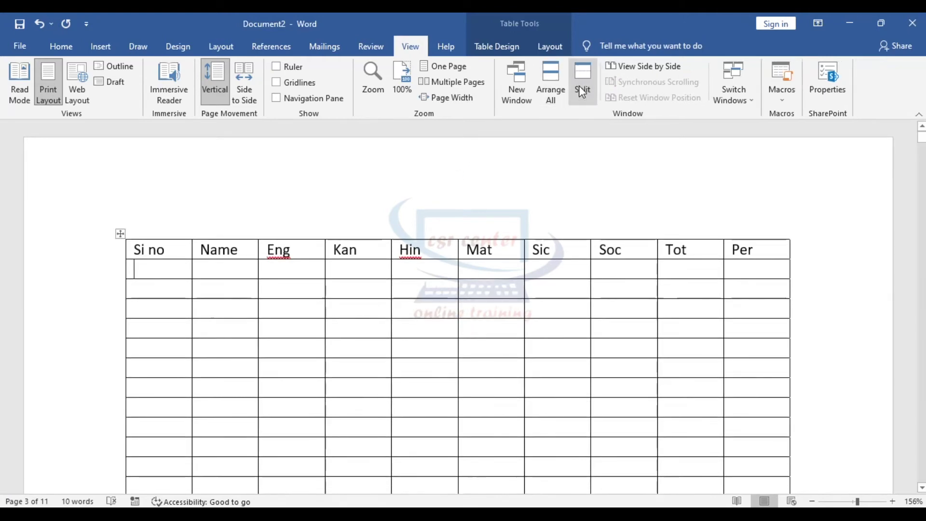
scroll(318, 358, down, 7)
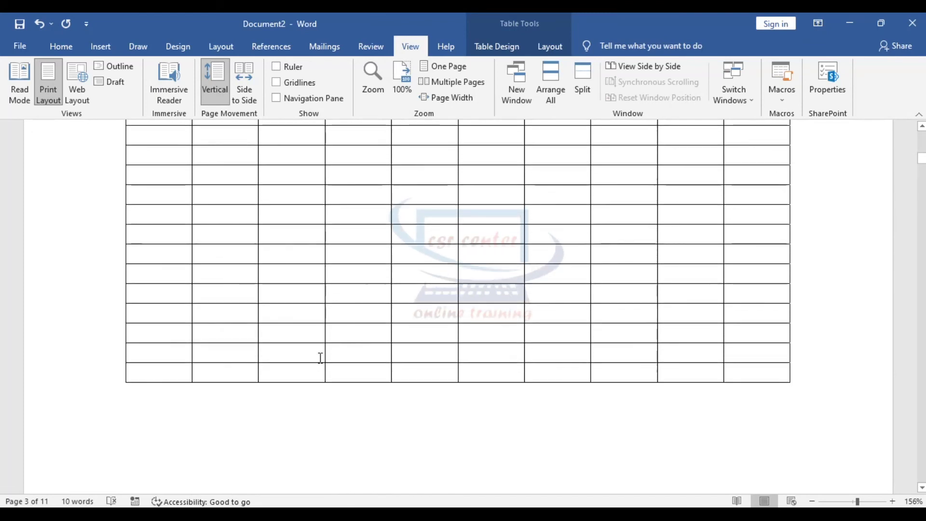
scroll(523, 349, down, 5)
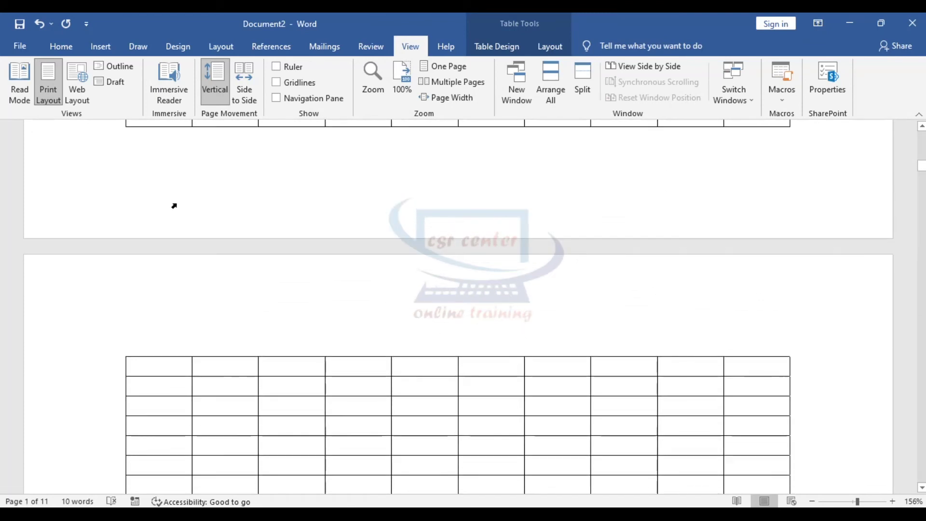
click(18, 46)
click(169, 148)
- Start recording Macro1, stored in All Documents (Normal.dotm)
key(alt+w)
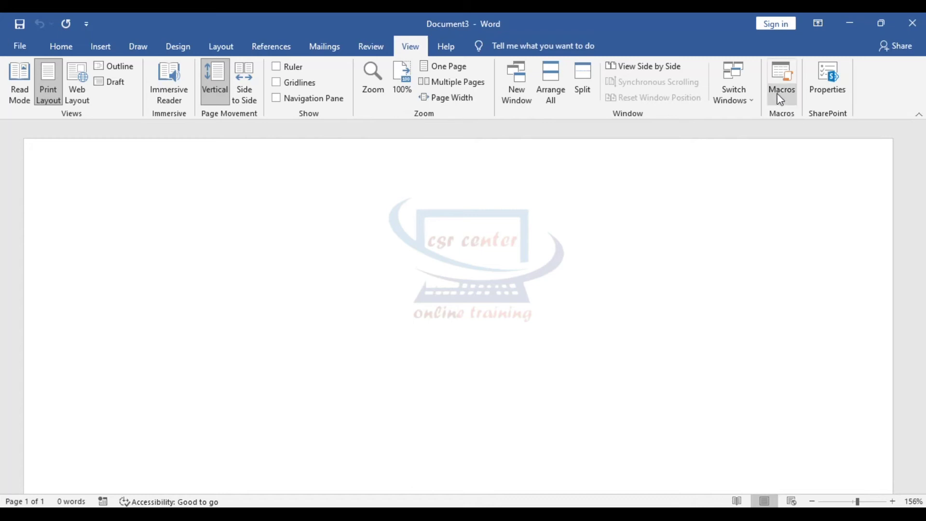
click(789, 104)
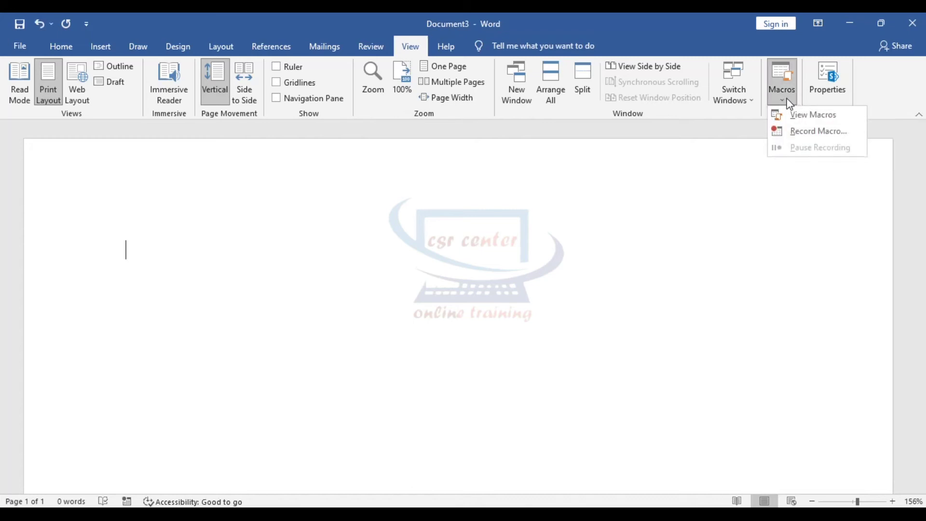
click(818, 131)
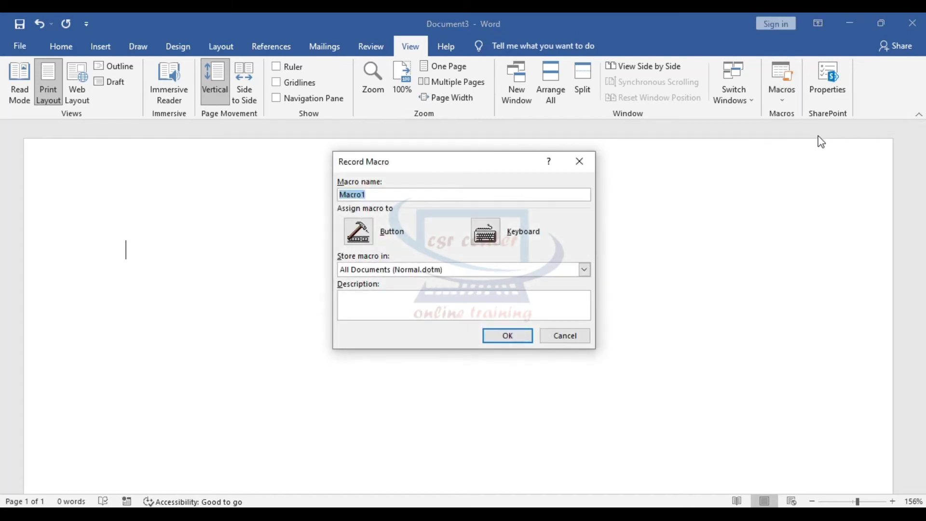
click(377, 194)
click(507, 336)
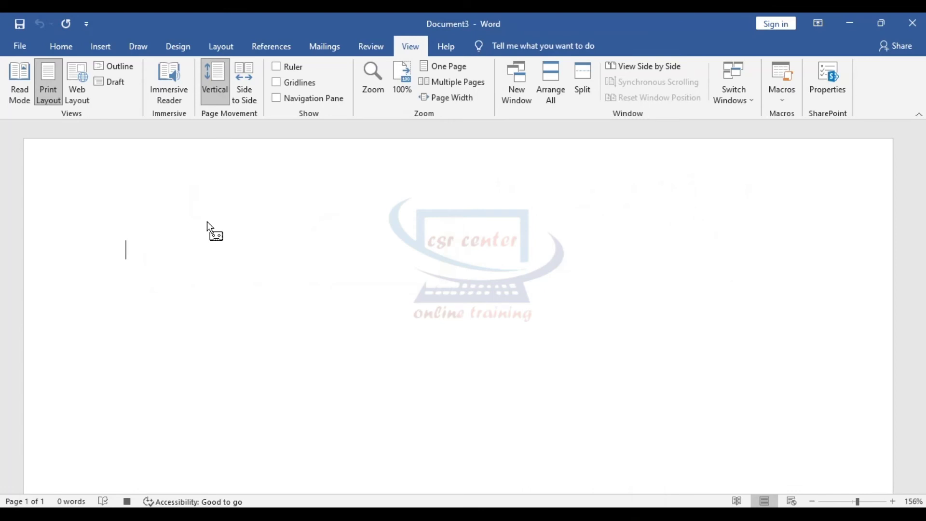
- Paste the Online Video paragraph into Document3, then stop recording Macro1
text(Video provides a powerful way to help you prove your point. When you click Online Video, you can paste in the embed code for the video you want to add. You can also type a keyword to search online for the video that best fits your document.\n)
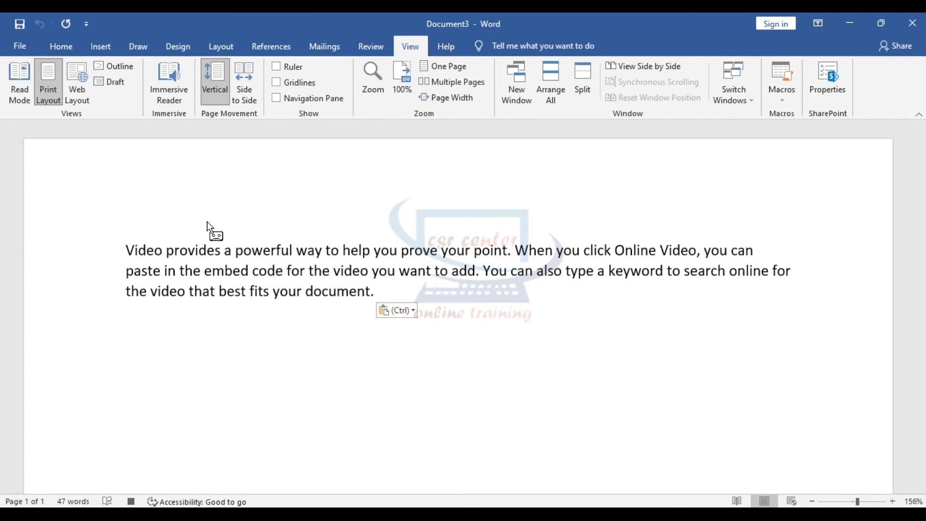
text(Video provides a powerful way to help you prove your point. When you click Online Video, you can paste in the embed code for the video you want to add. You can also type a keyword to search online for the video that best fits your document.)
key(ctrl+v)
key(ctrl+v)
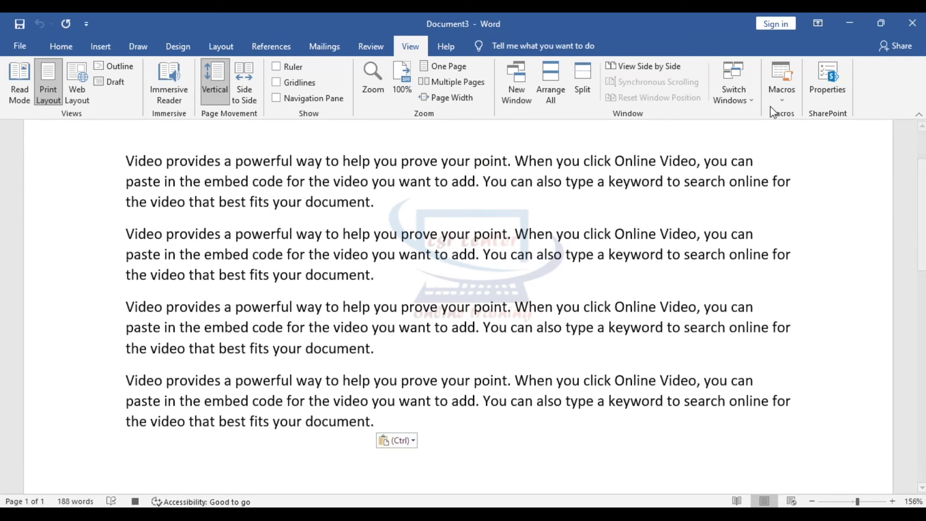
click(781, 91)
click(804, 129)
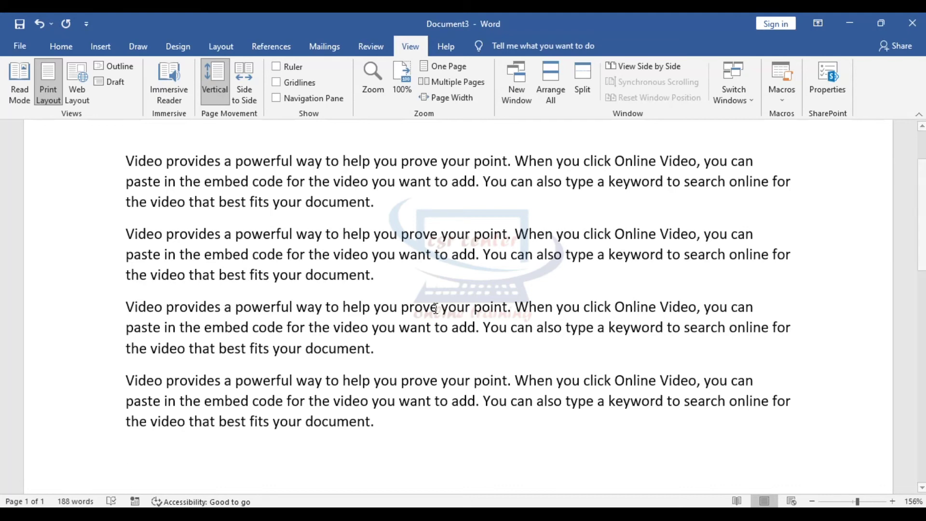
click(20, 46)
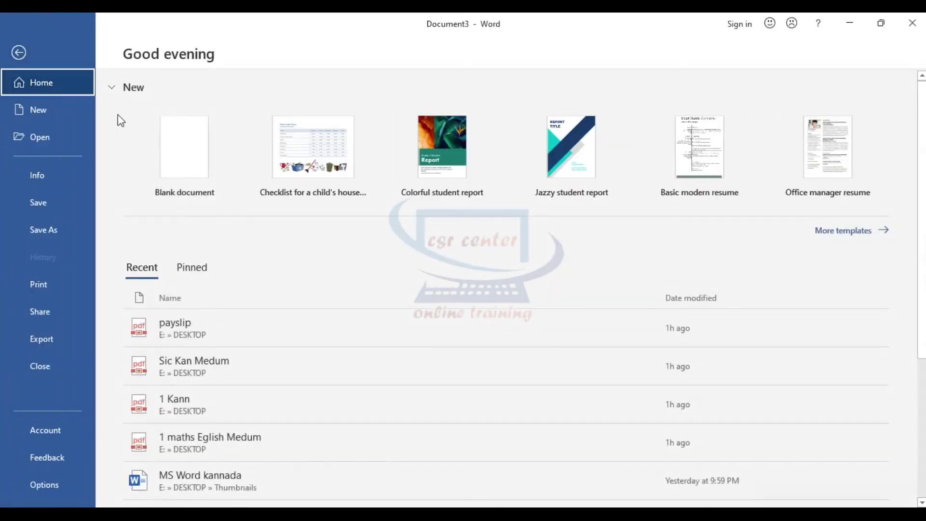
- Create blank Document5 and run Macro1 to insert the four Online Video paragraphs
click(197, 151)
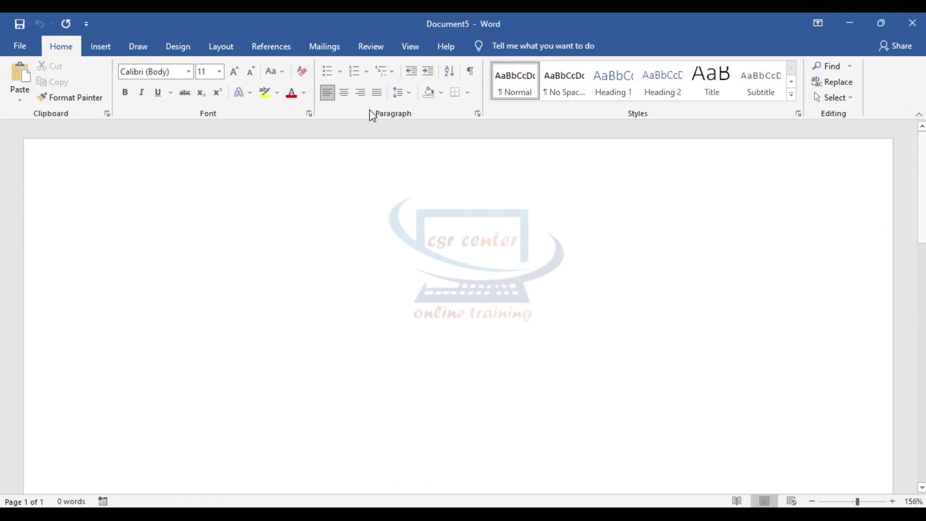
click(410, 46)
click(789, 99)
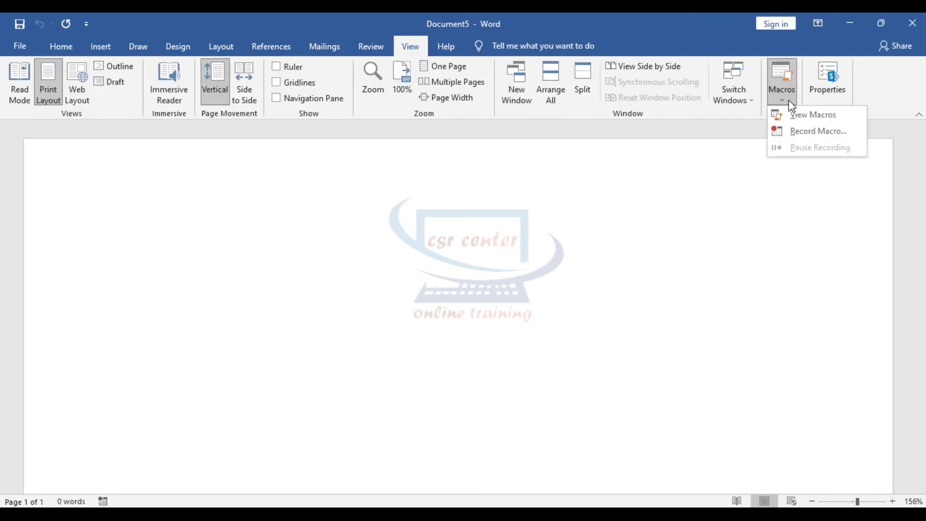
click(820, 115)
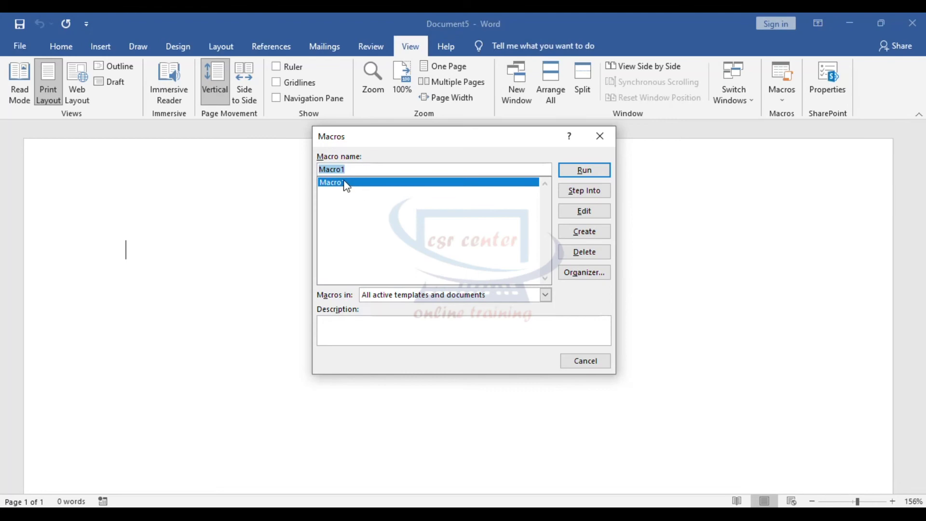
click(583, 172)
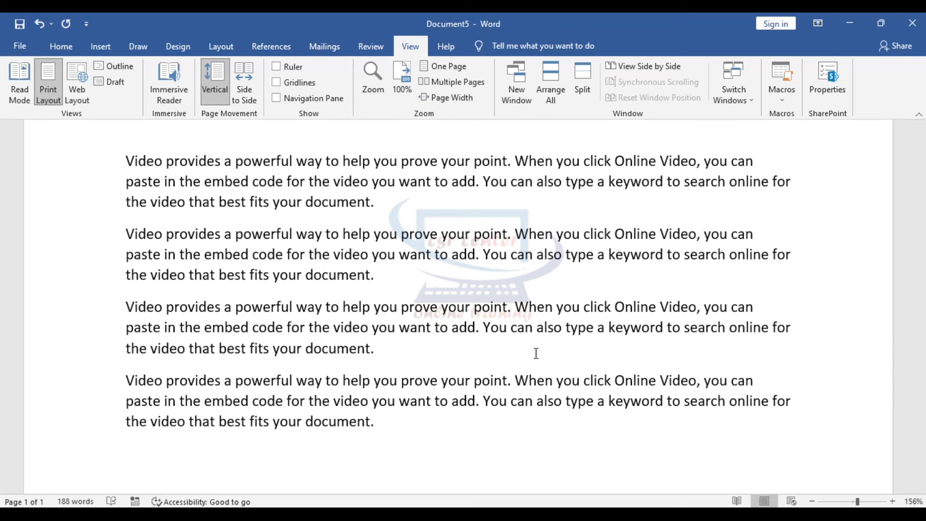
- Glance at Document5's properties, then open the Restrict Editing pane from the Review tab
click(831, 77)
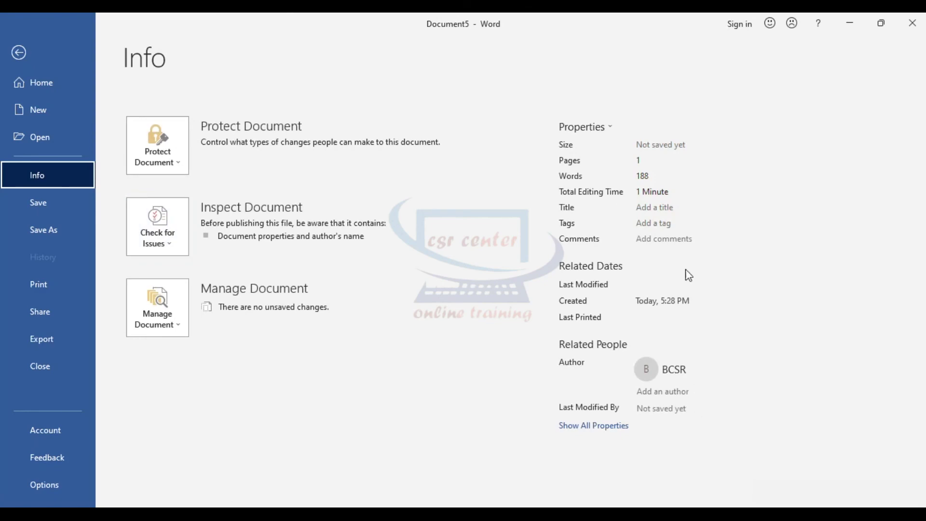
key(Escape)
click(371, 46)
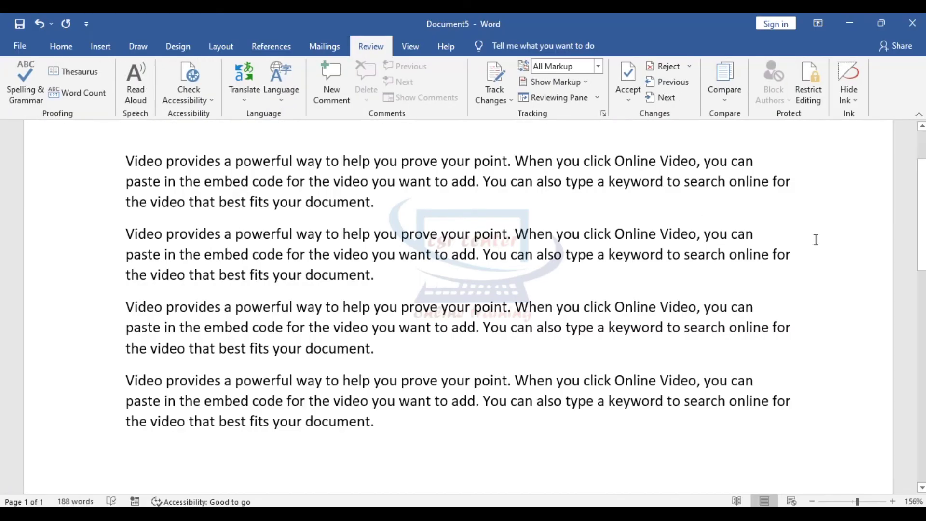
click(820, 93)
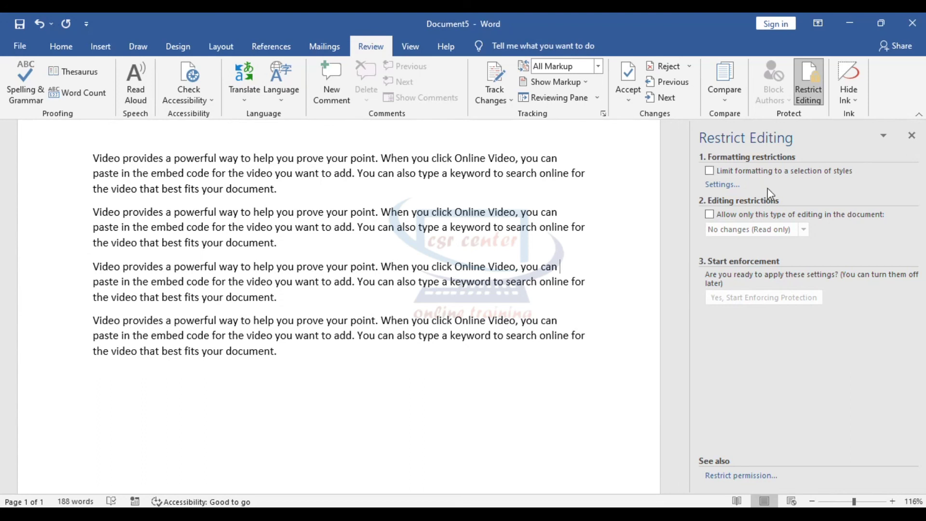
- Limit formatting to selected styles, allow only read-only (no changes) editing, and except Everyone
click(709, 171)
click(708, 214)
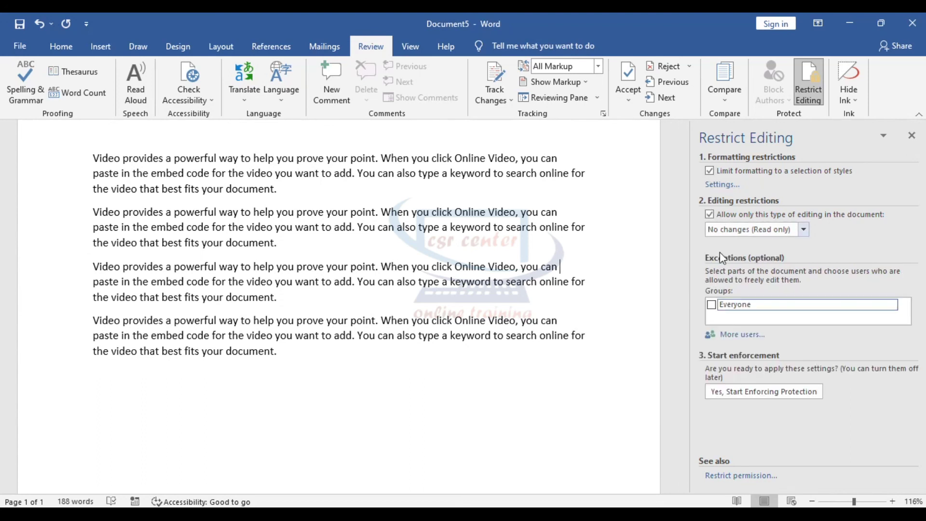
click(711, 305)
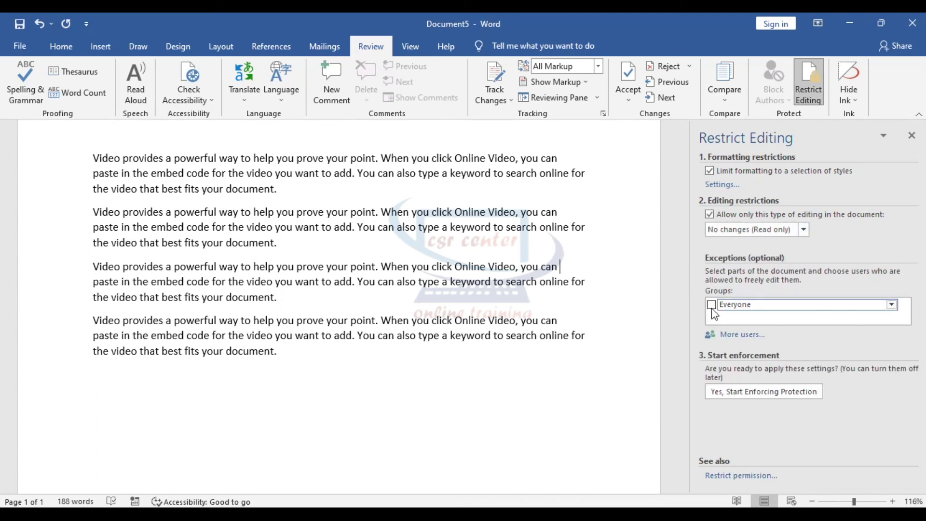
- Start enforcing protection with a confirmed password, then check that deleting text is refused
click(734, 401)
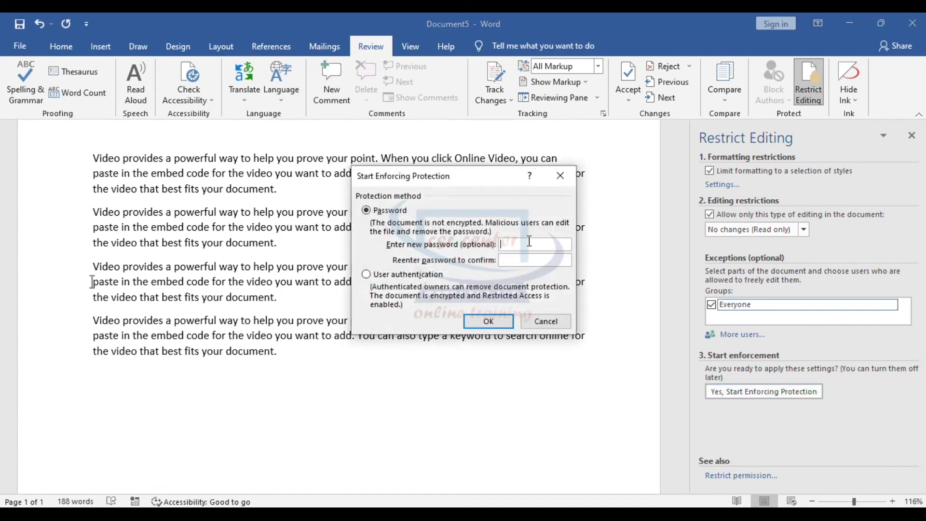
text(1)
click(545, 259)
click(487, 321)
click(300, 352)
key(BackSpace)
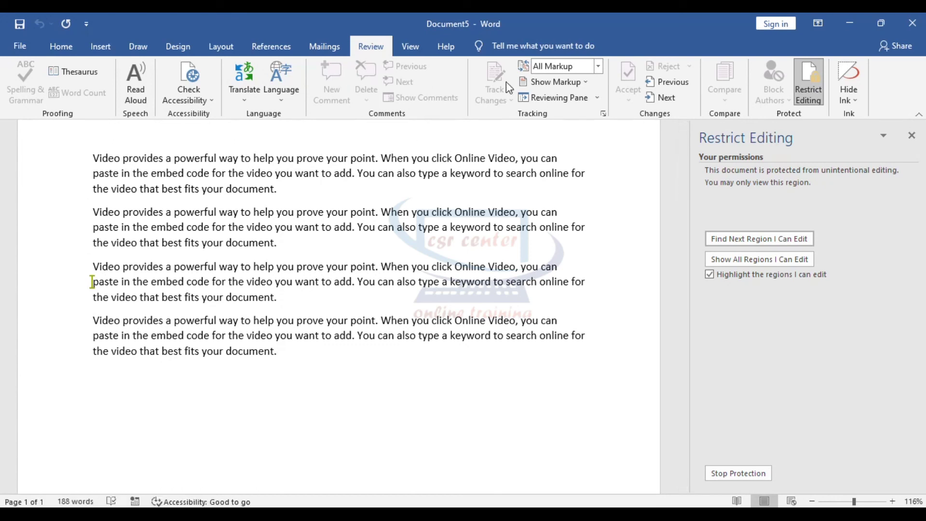
- Verify Home and Insert commands are disabled and typing is refused, then choose Stop Protection
click(61, 47)
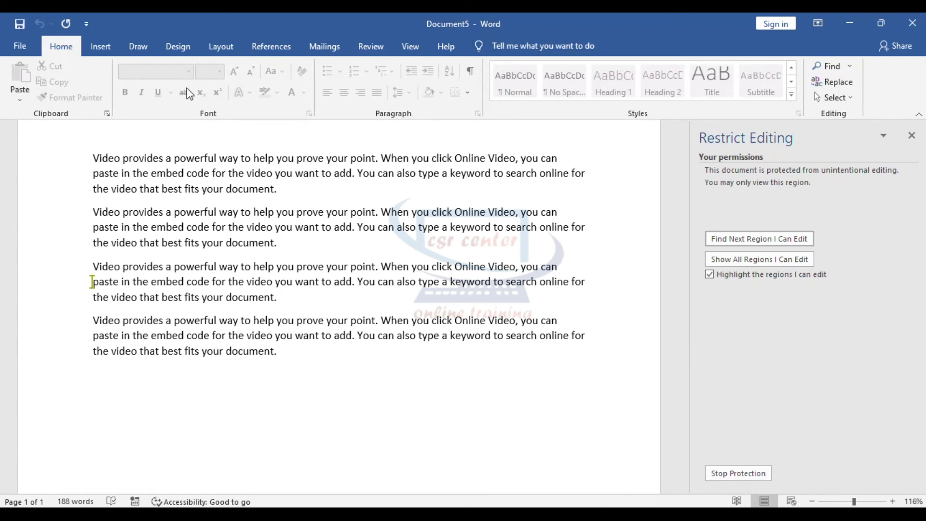
click(100, 46)
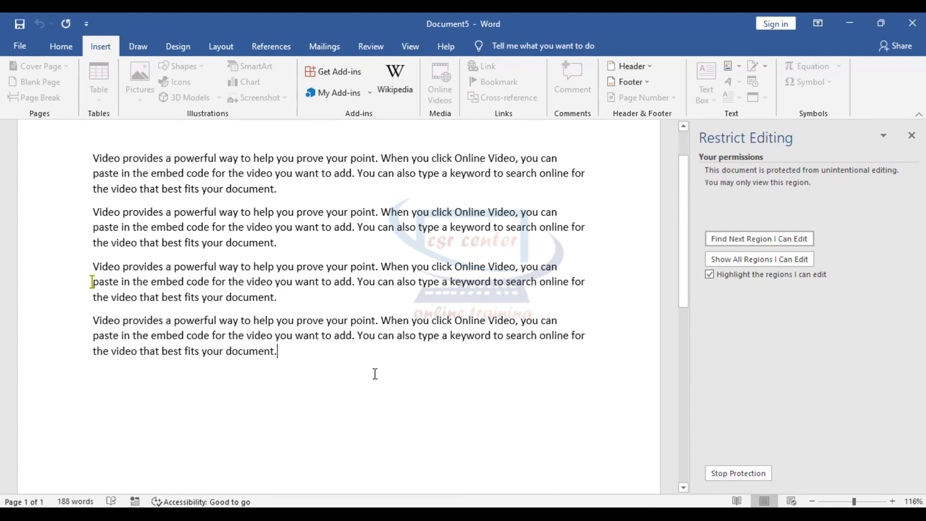
key(Return)
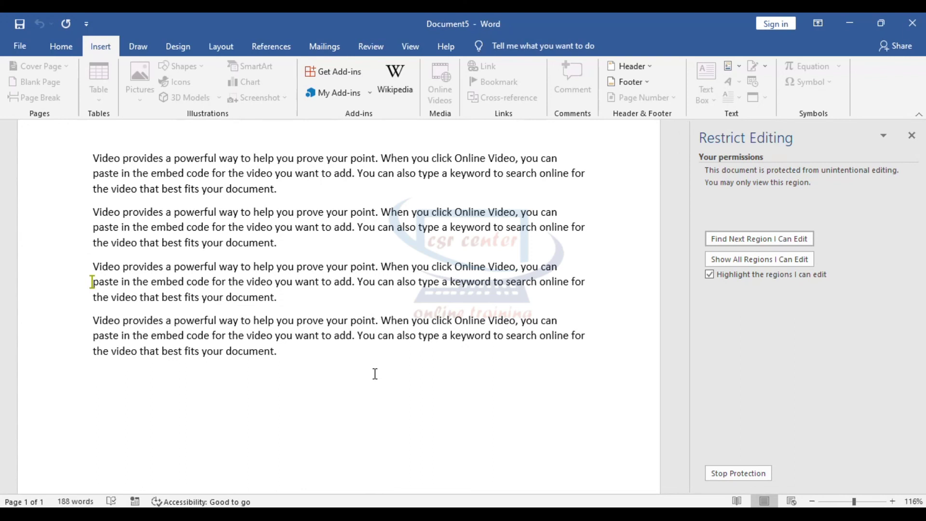
click(734, 474)
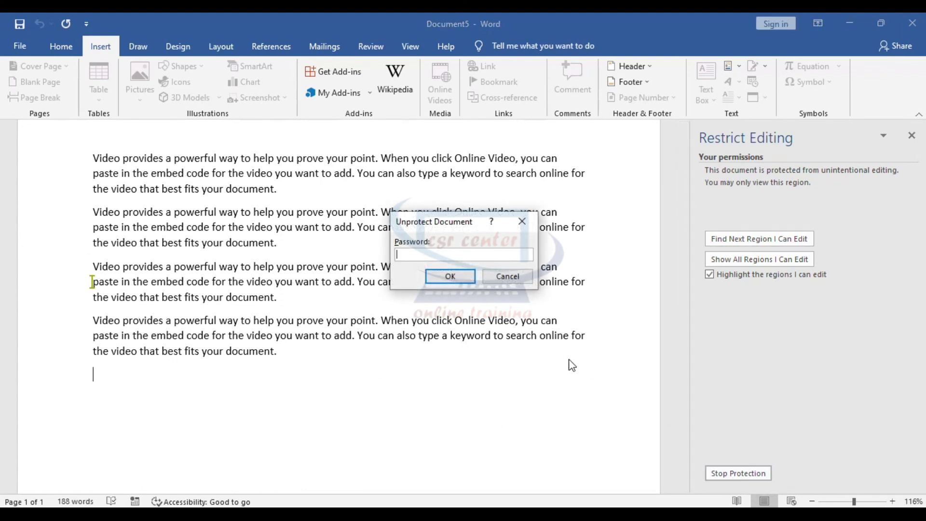
text(123)
click(450, 276)
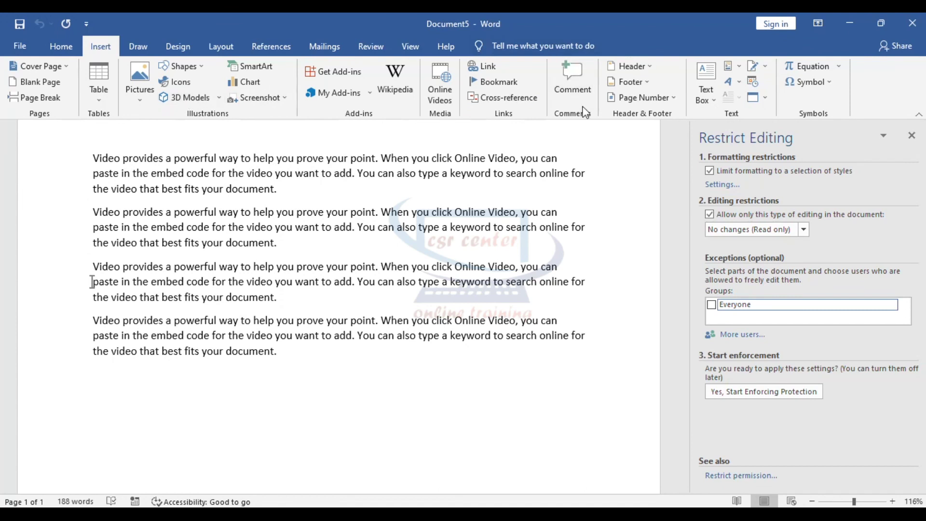
click(61, 46)
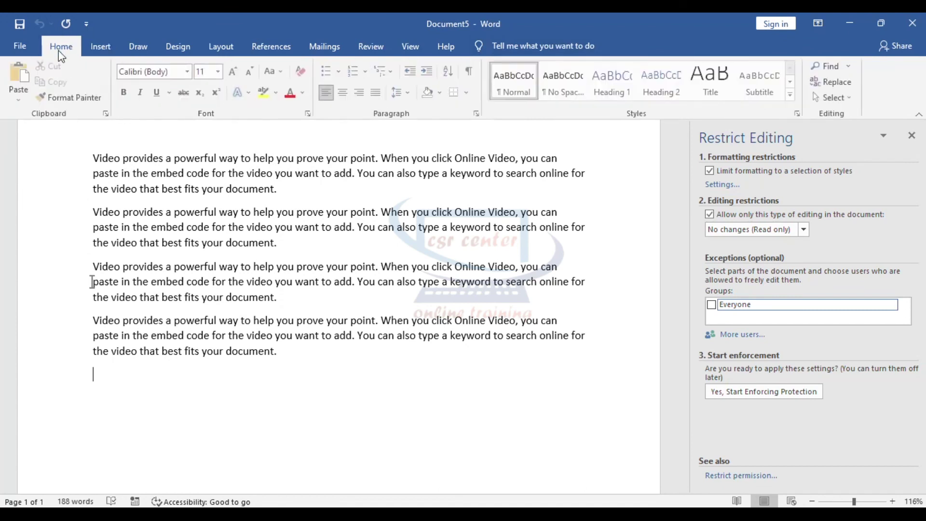
click(100, 46)
text(cvfvchfgvbh)
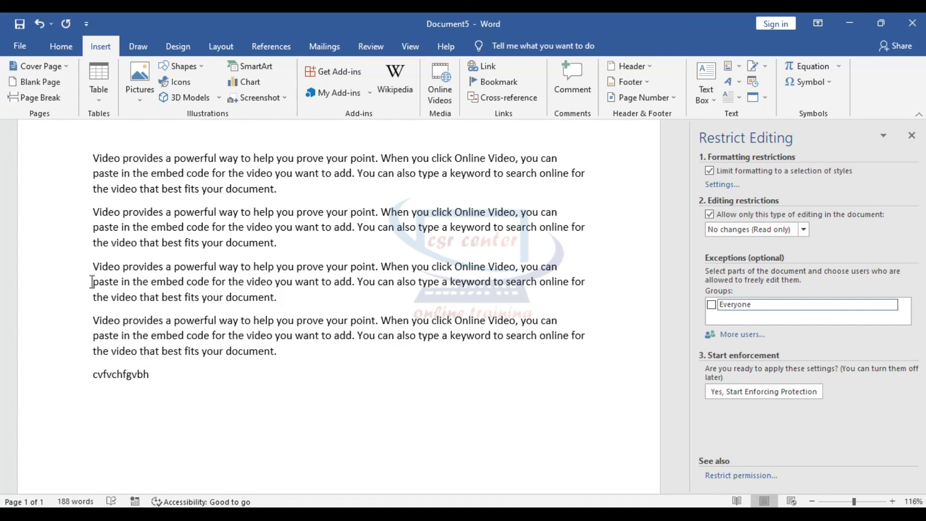